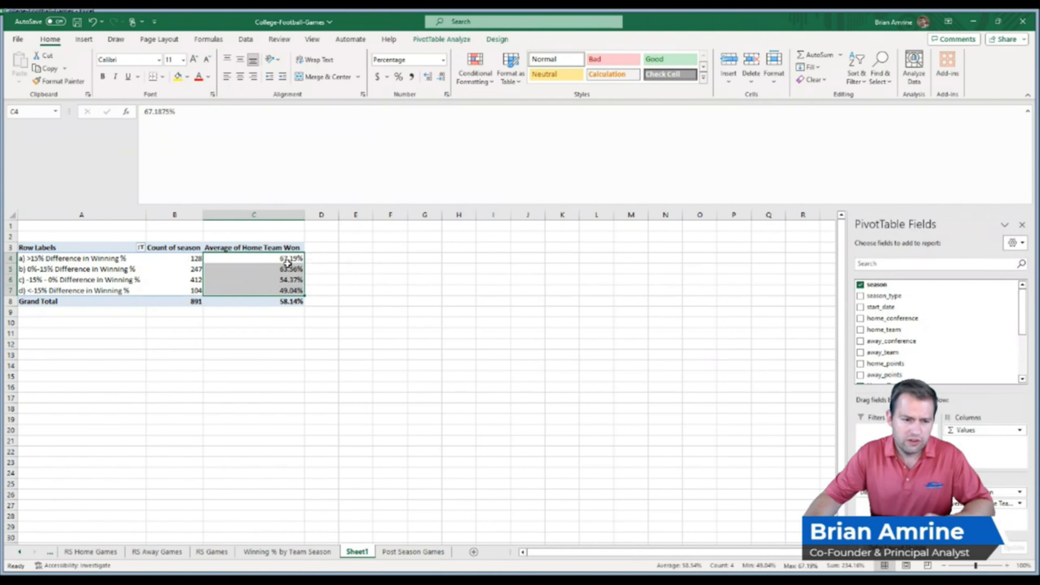
Insert a clustered column PivotChart from the pivot table's Average of Home Team Won values
{"action": "left_click_drag", "start_coordinate": [278, 260], "coordinate": [278, 288]}
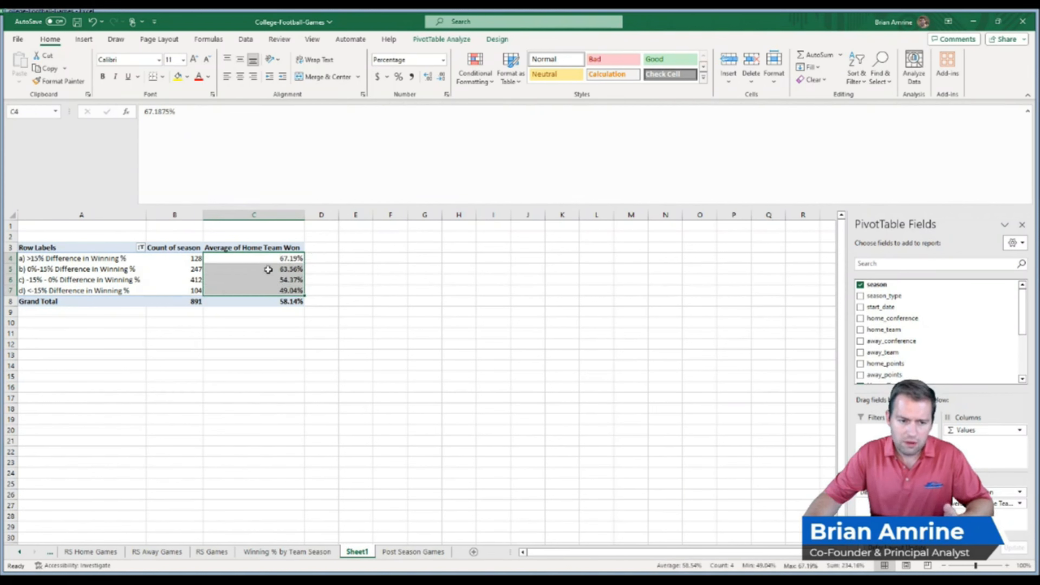
{"action": "left_click", "coordinate": [84, 39]}
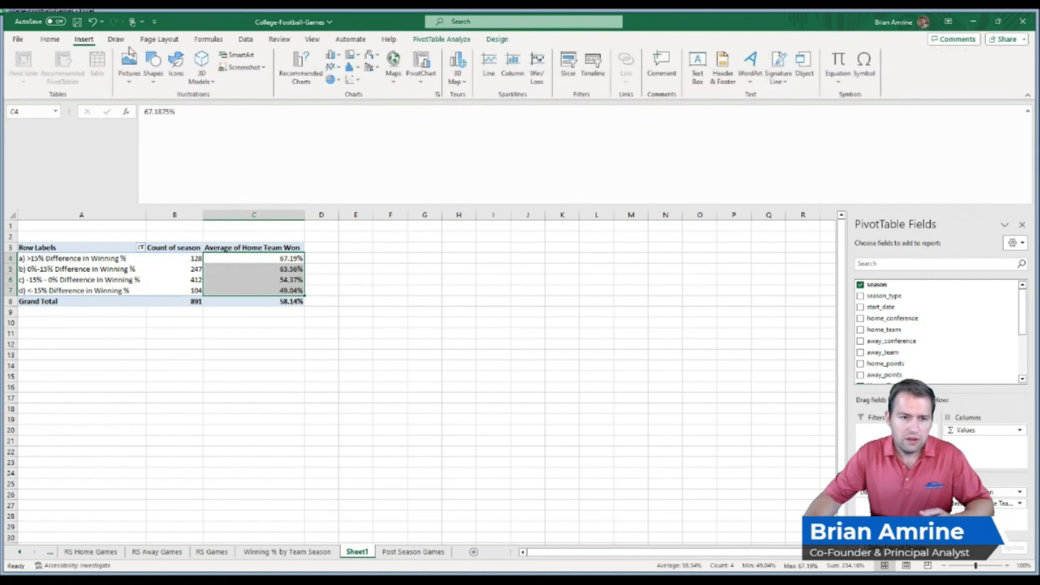
{"action": "left_click", "coordinate": [341, 57]}
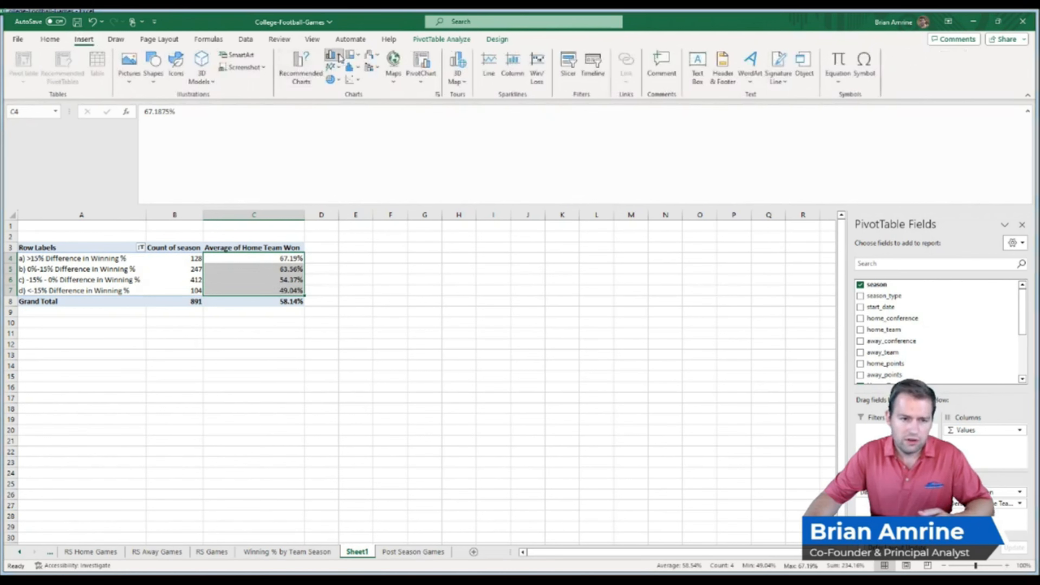
{"action": "left_click", "coordinate": [338, 98]}
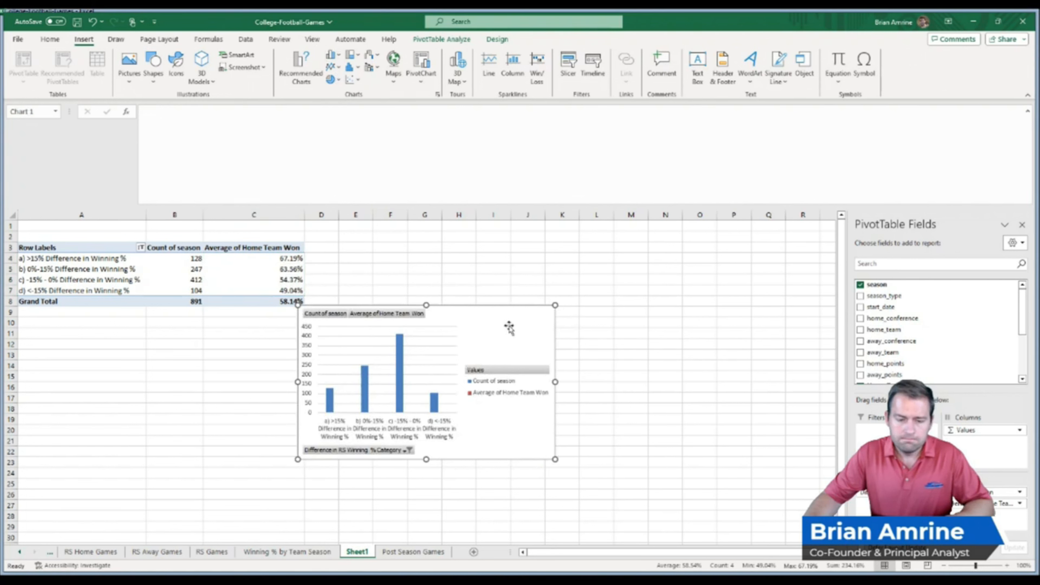
Position and enlarge the chart to span about D4 to M21, and plot Average of Home Team Won as a line on the secondary axis
{"action": "left_click_drag", "start_coordinate": [508, 317], "coordinate": [538, 273]}
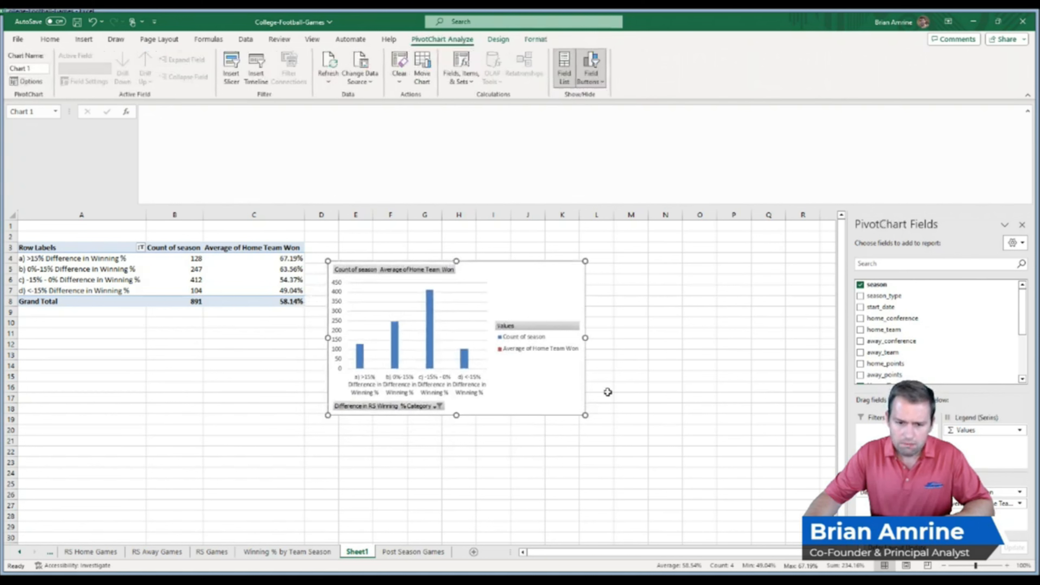
{"action": "left_click_drag", "start_coordinate": [585, 415], "coordinate": [634, 440]}
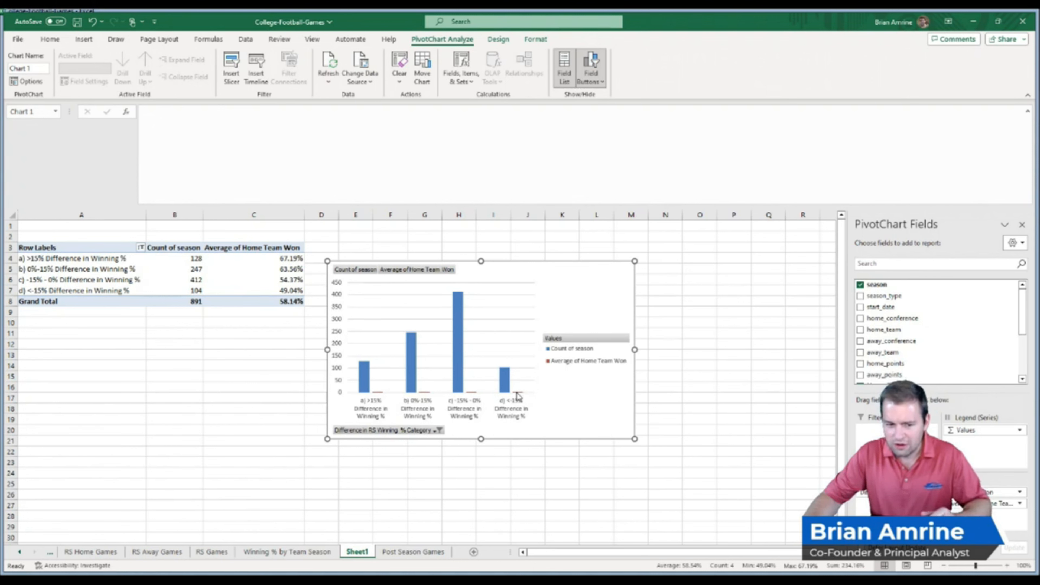
{"action": "left_click", "coordinate": [495, 344]}
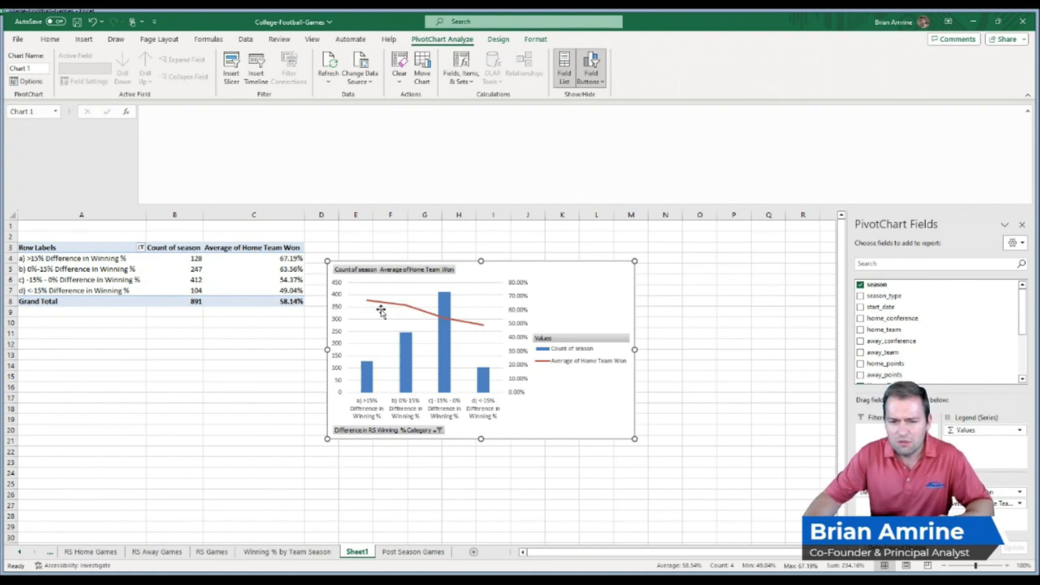
Rename the pivot table headers Count of season and Average of Home Team Won as "# Games" and "Winning %"
{"action": "left_click", "coordinate": [554, 352]}
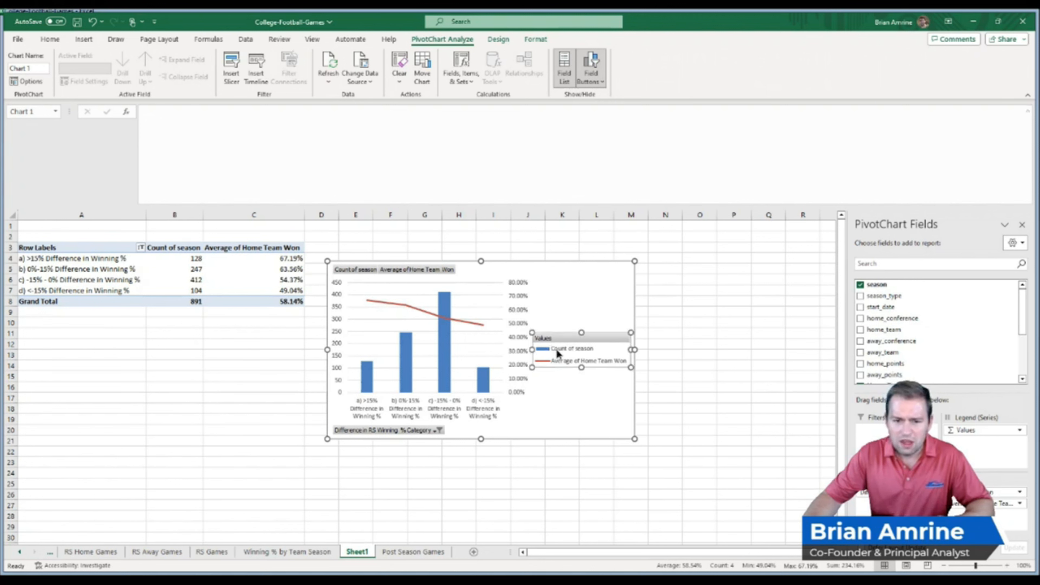
{"action": "left_click", "coordinate": [559, 354]}
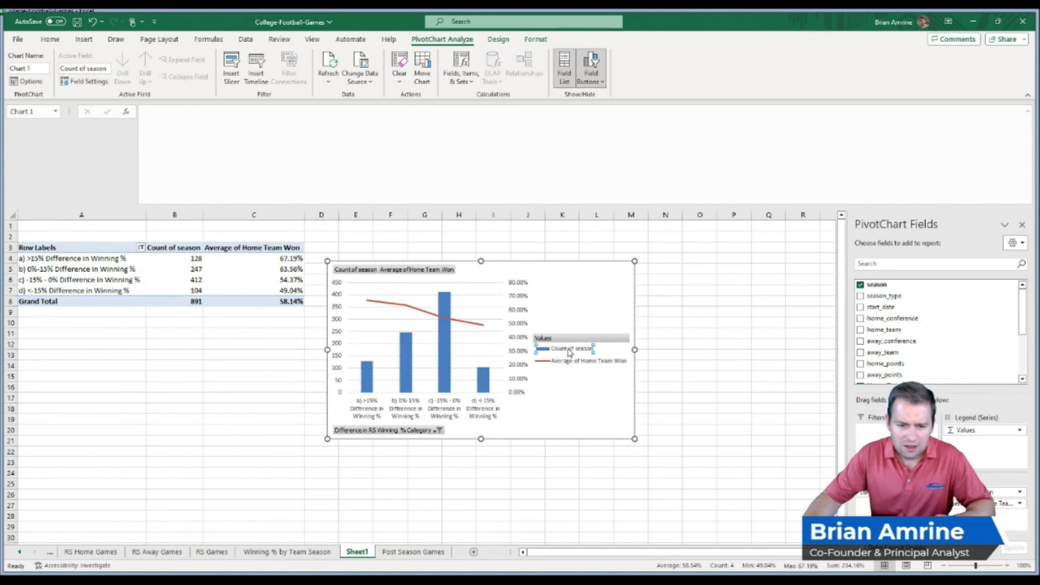
{"action": "left_click", "coordinate": [185, 250]}
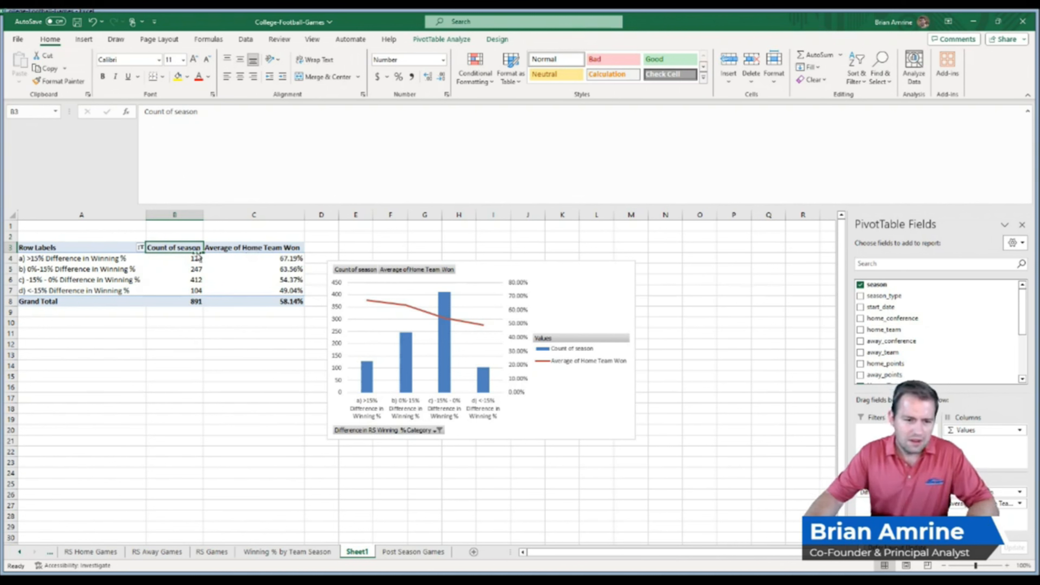
{"action": "type", "text": "# Games"}
{"action": "key", "text": "Return"}
{"action": "key", "text": "Right"}
{"action": "key", "text": "Up"}
{"action": "type", "text": "Winning %"}
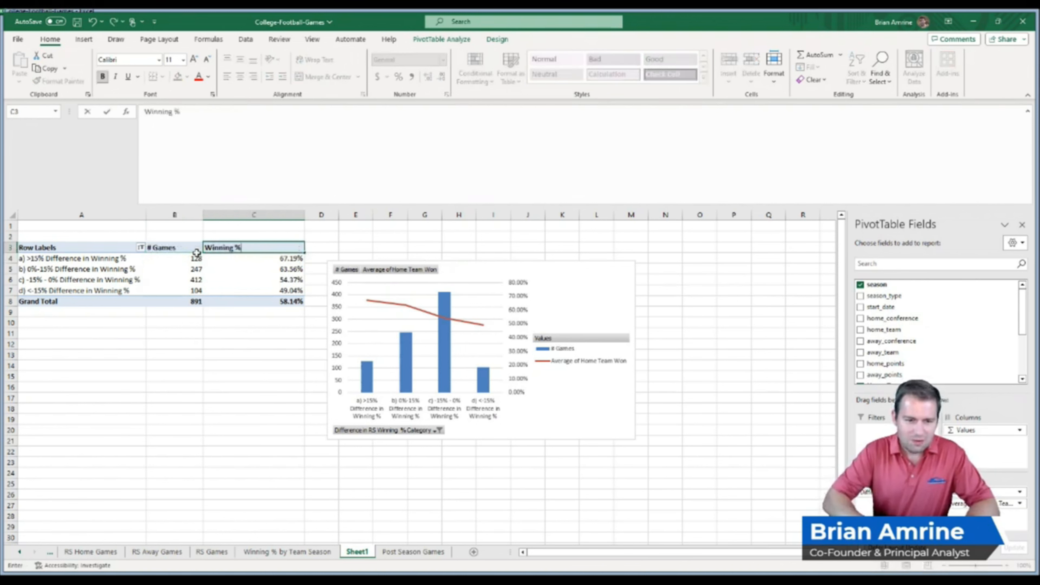
{"action": "key", "text": "Return"}
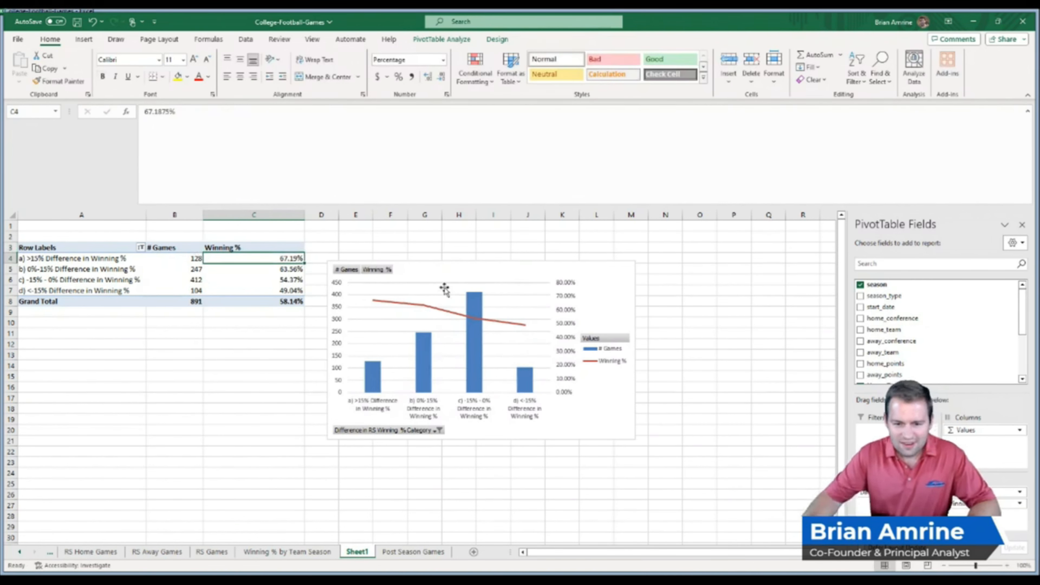
Add a chart title above the plot reading "Home Team Winning % by Regular Season Winning % Differential"
{"action": "left_click", "coordinate": [608, 270]}
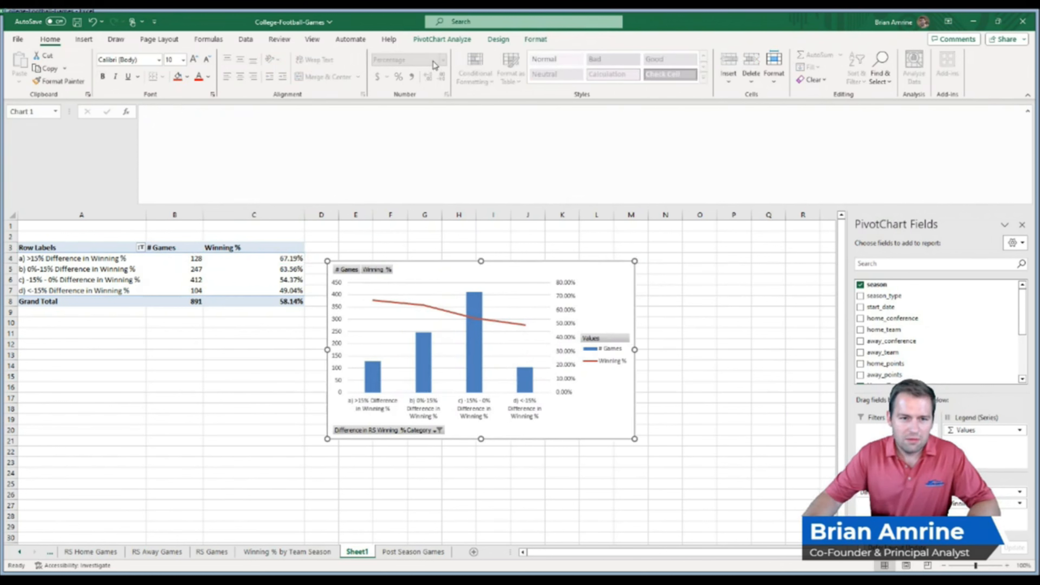
{"action": "left_click", "coordinate": [499, 40]}
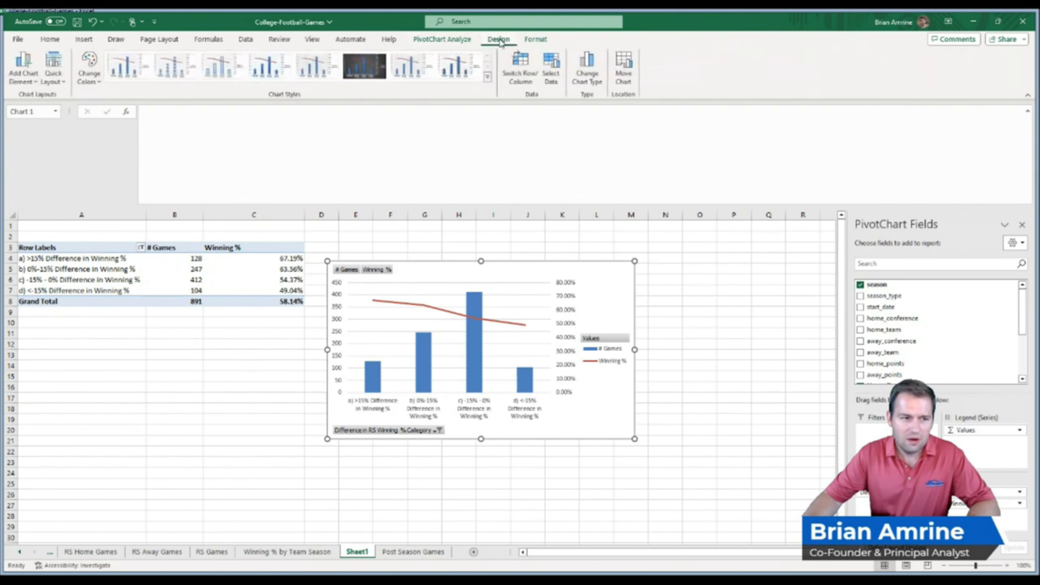
{"action": "left_click", "coordinate": [698, 304]}
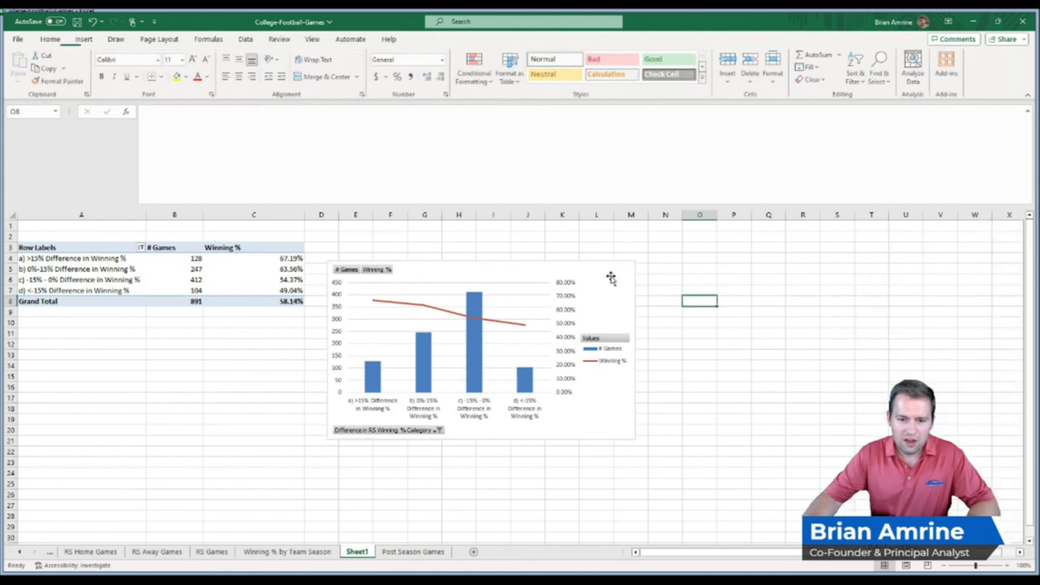
{"action": "left_click", "coordinate": [606, 276]}
{"action": "left_click", "coordinate": [498, 40]}
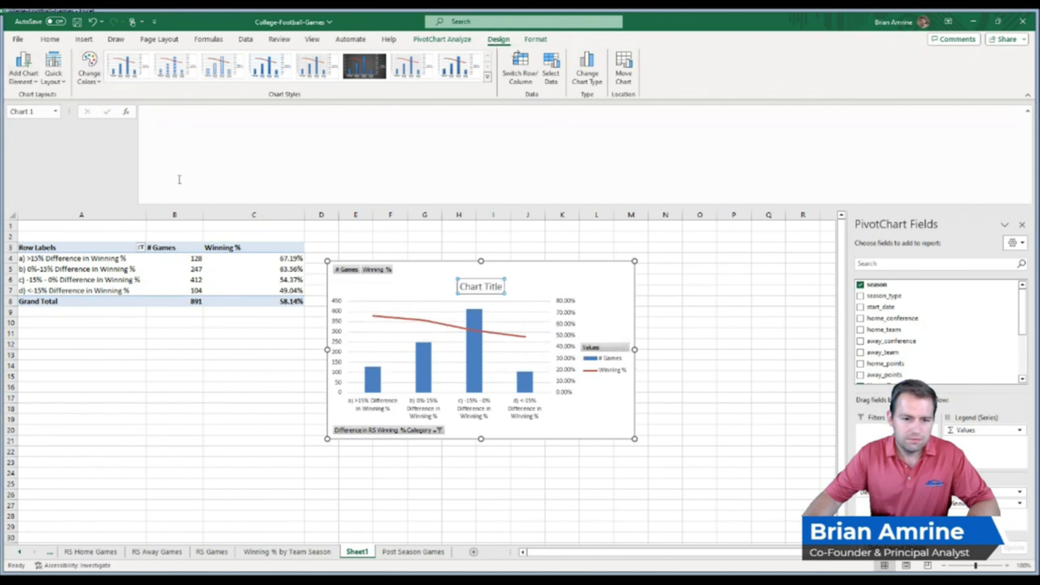
{"action": "left_click_drag", "start_coordinate": [460, 286], "coordinate": [505, 287]}
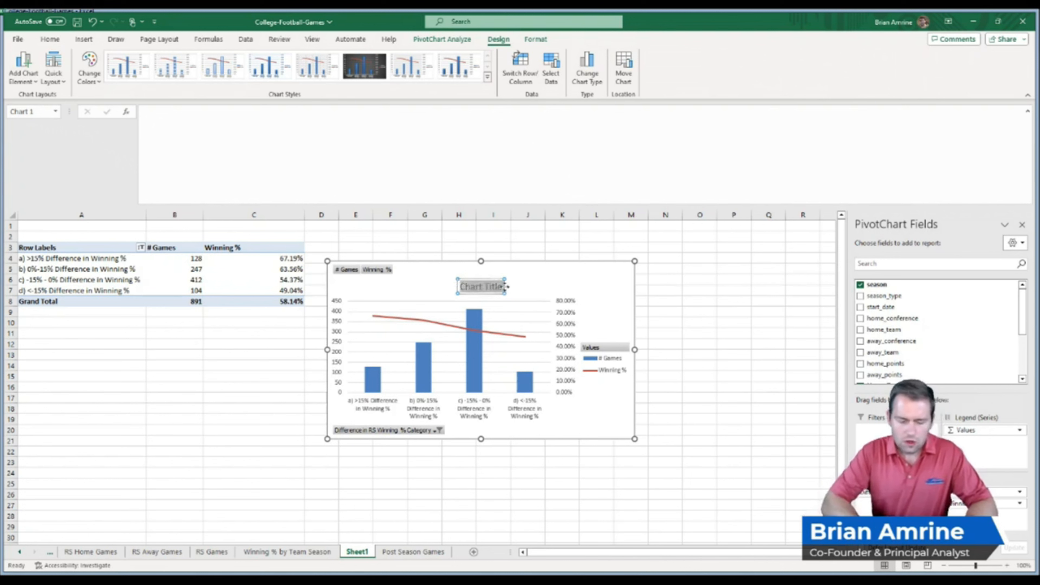
{"action": "type", "text": "Home Team"}
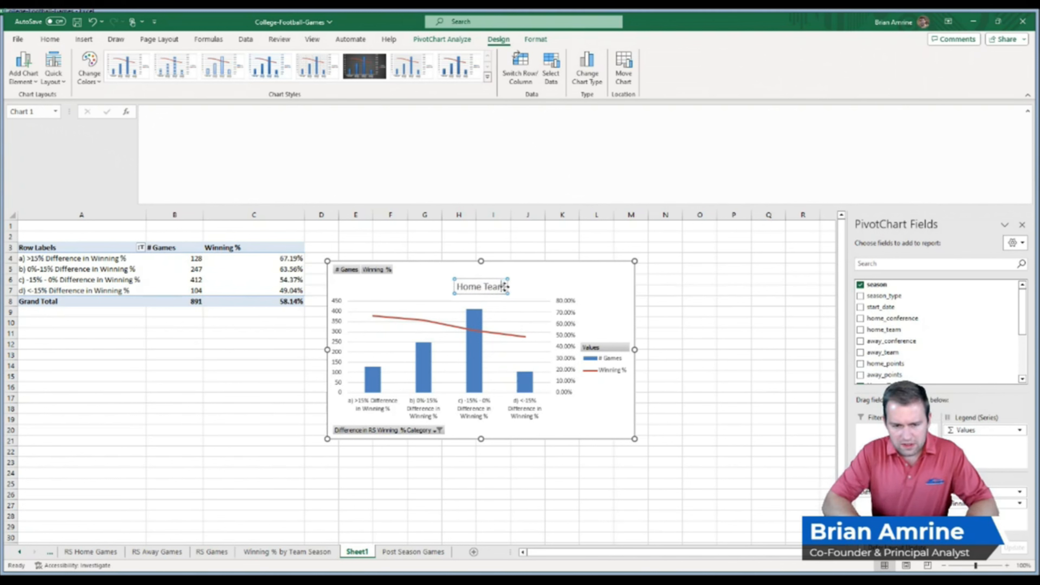
{"action": "type", "text": " Winning % by"}
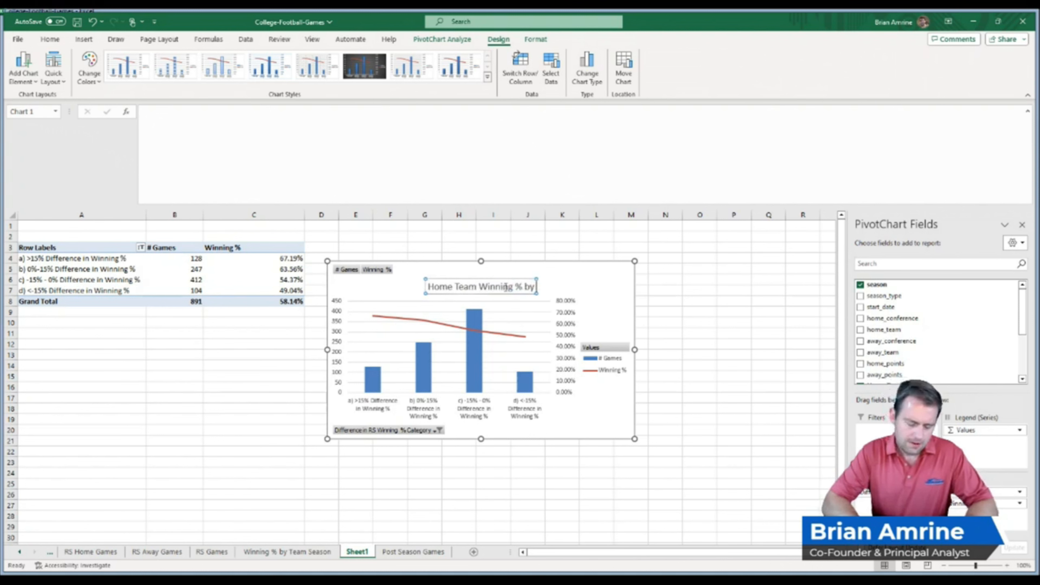
{"action": "type", "text": " Regula"}
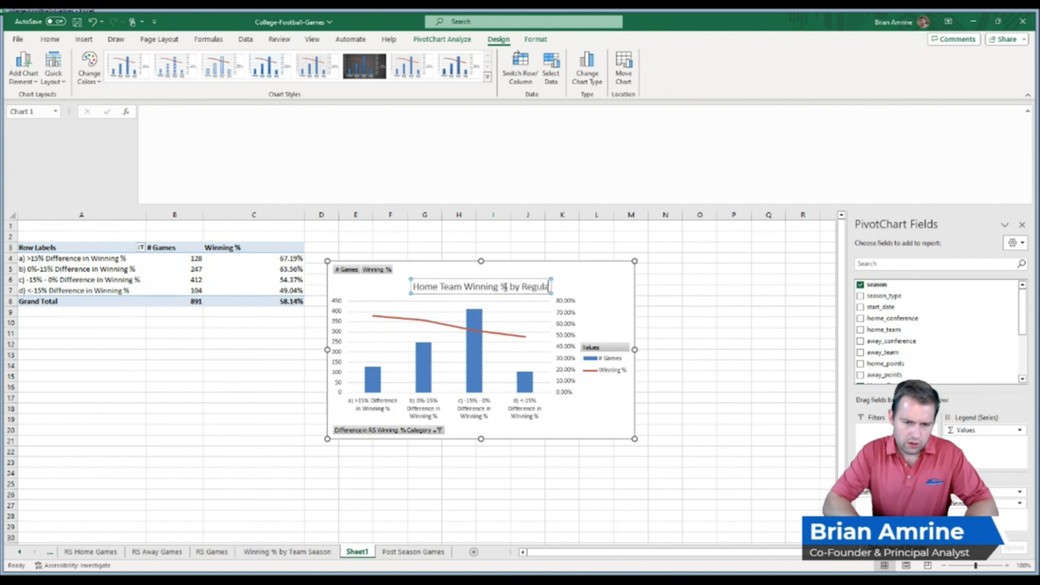
{"action": "type", "text": "r Season"}
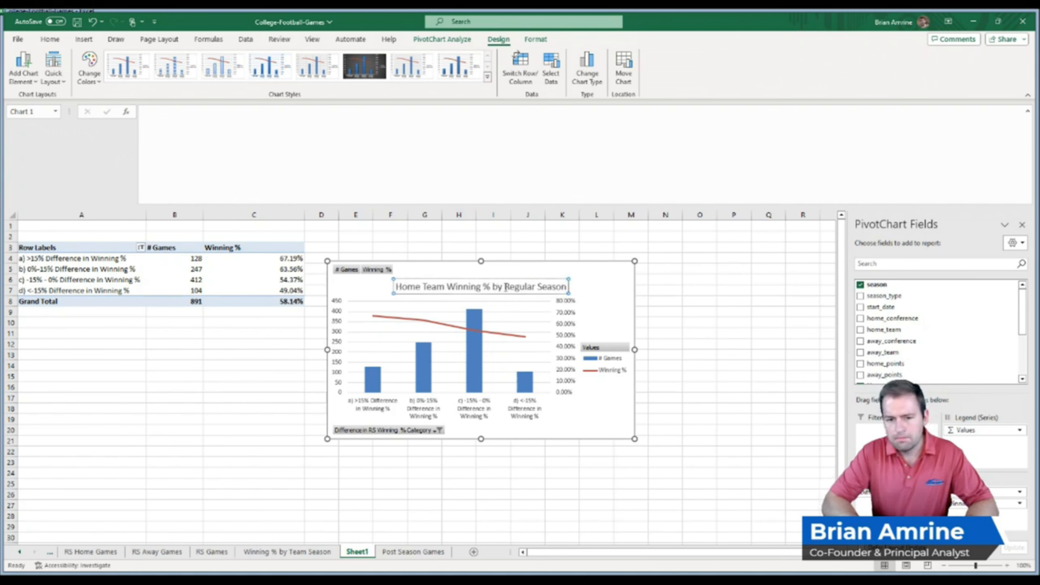
{"action": "type", "text": " Win"}
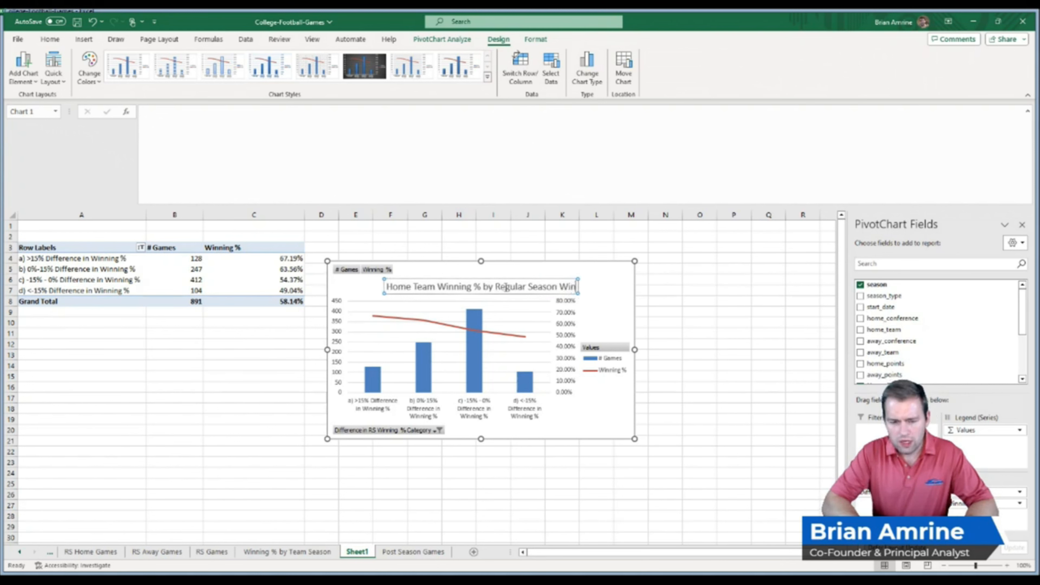
{"action": "type", "text": "ning % Differential"}
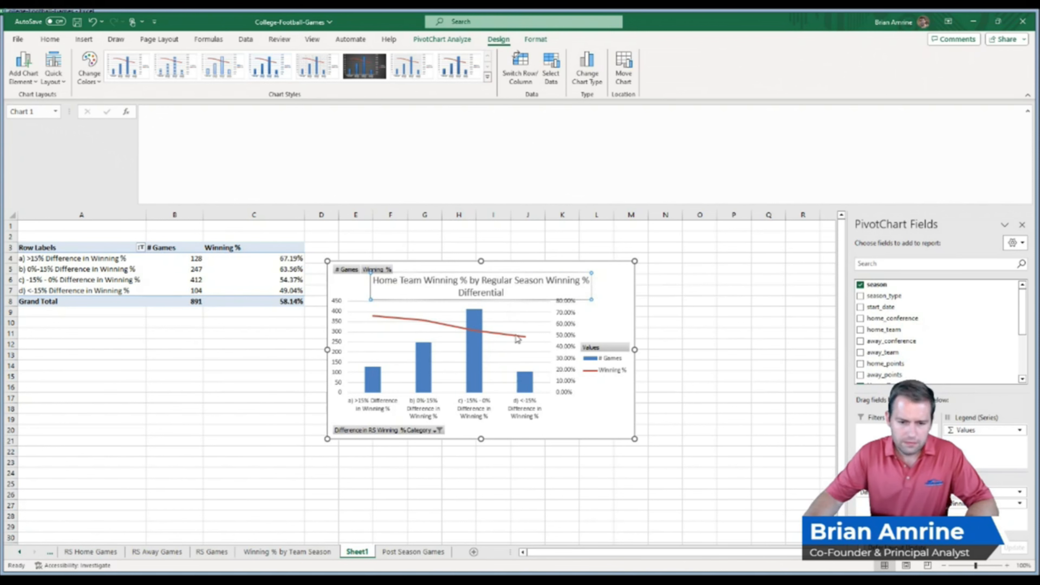
{"action": "left_click", "coordinate": [589, 418]}
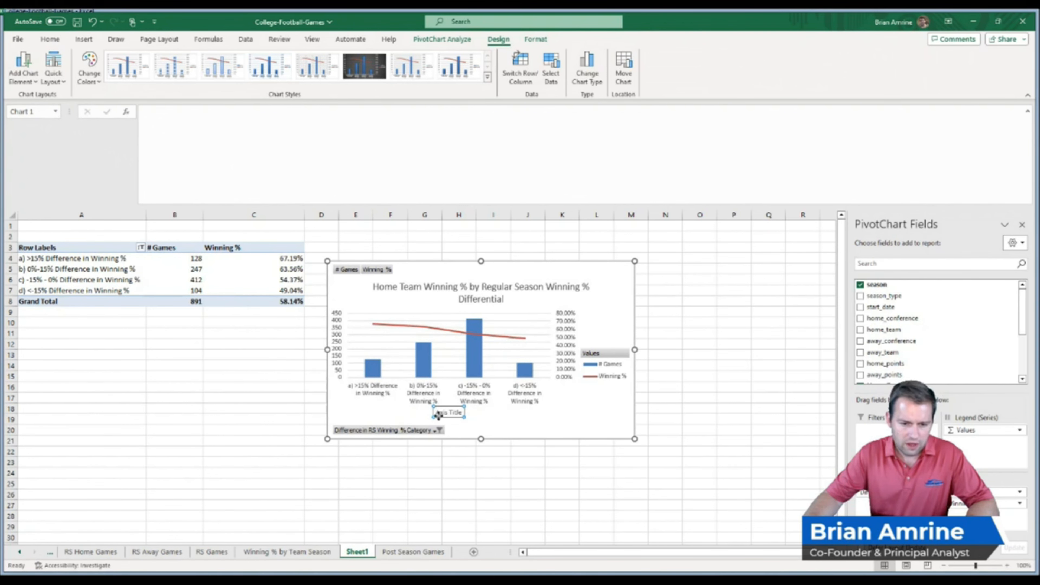
Set the chart's horizontal axis title to "Difference between Home Team RS Winning % and Away Team RS Winning %"
{"action": "left_click_drag", "start_coordinate": [436, 411], "coordinate": [463, 412]}
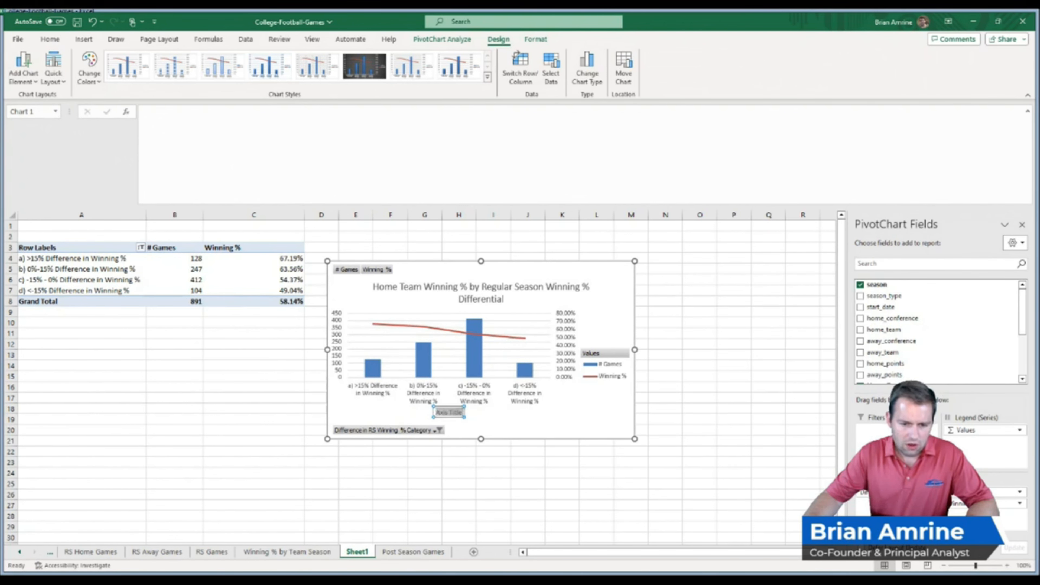
{"action": "type", "text": "Difference between Home Team RS"}
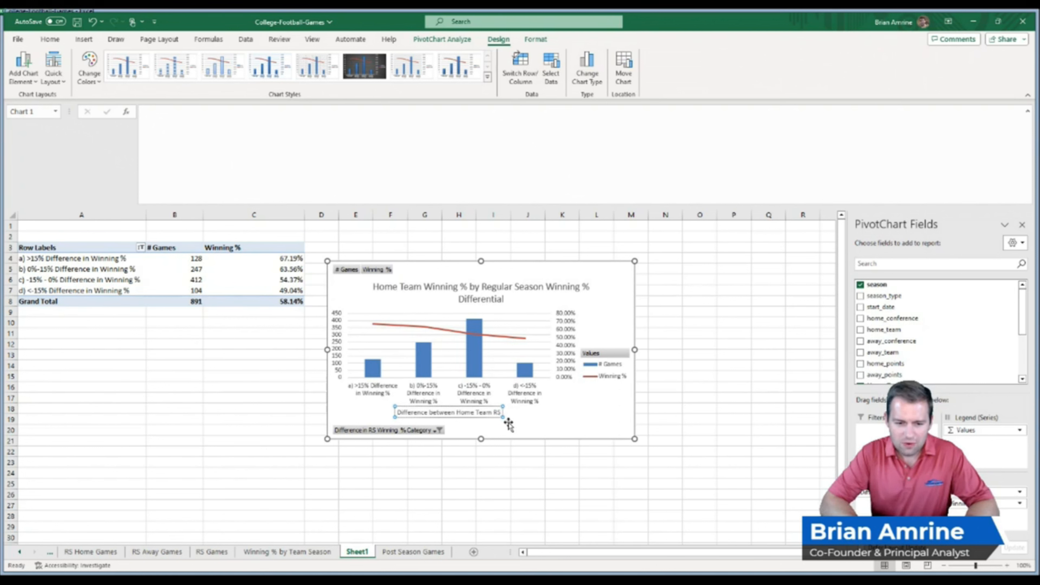
{"action": "type", "text": "Winning %"}
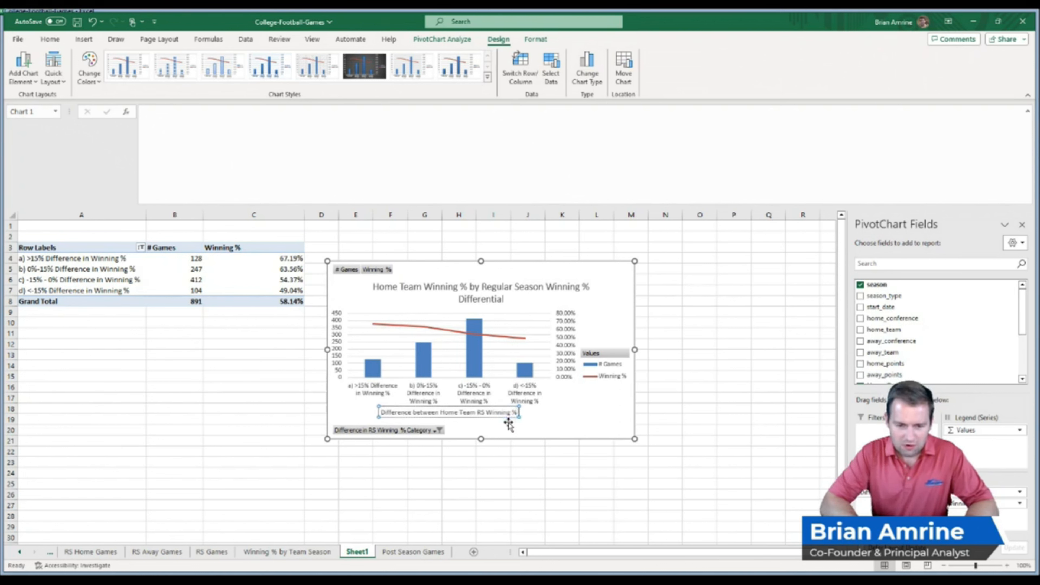
{"action": "type", "text": " and Away T"}
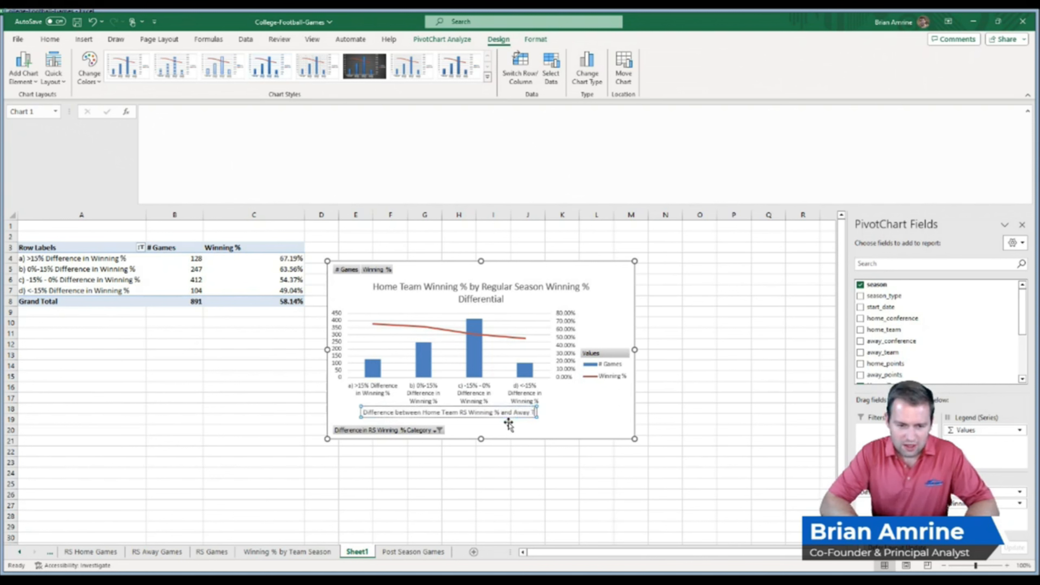
{"action": "type", "text": "eam RS Winning"}
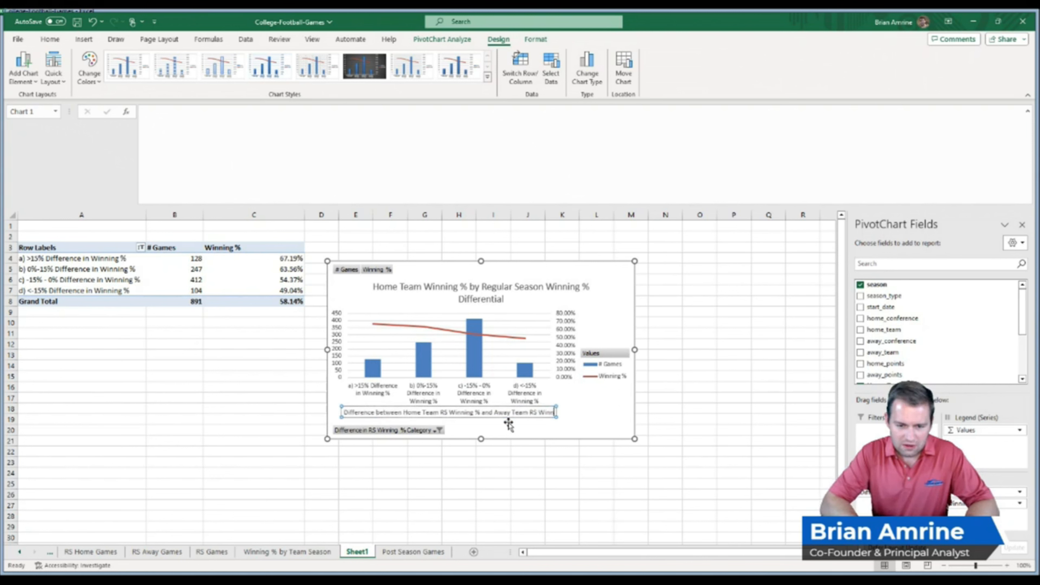
{"action": "type", "text": " %"}
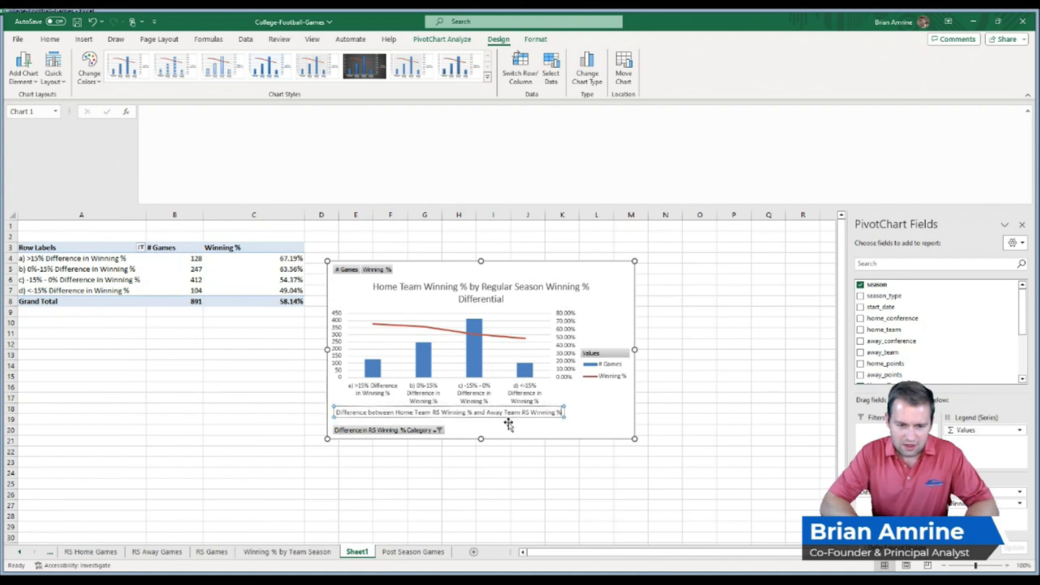
{"action": "left_click", "coordinate": [616, 421]}
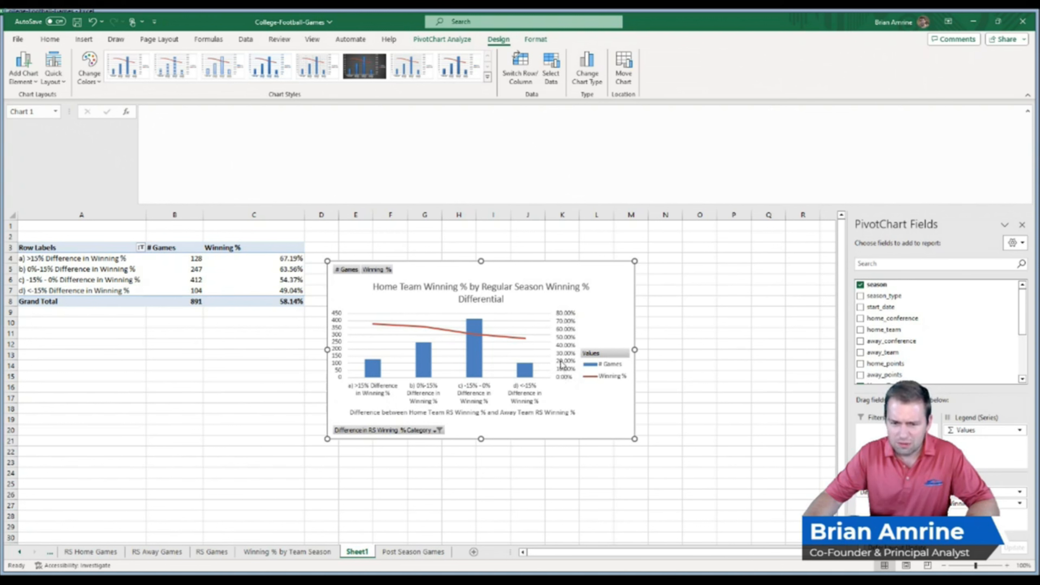
Format the chart's secondary percentage axis labels with zero decimal places
{"action": "left_click", "coordinate": [569, 335]}
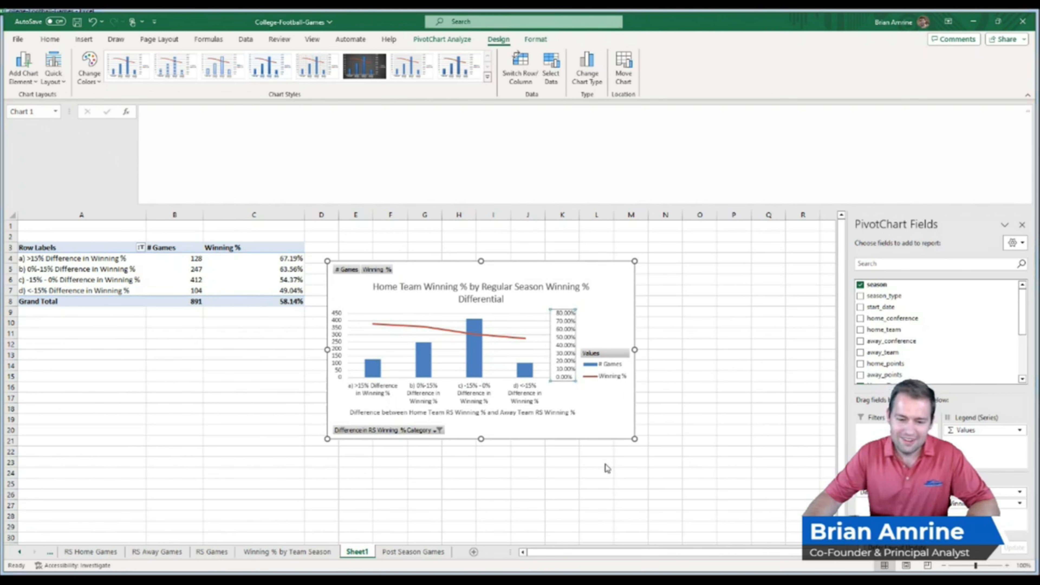
{"action": "key", "text": "ctrl+1"}
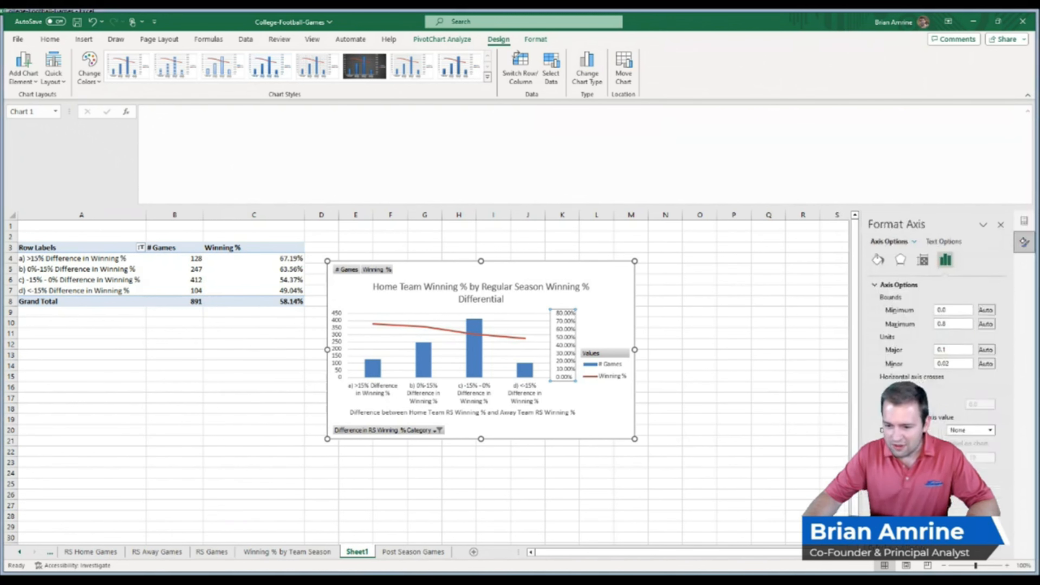
{"action": "scroll", "coordinate": [934, 348], "scroll_direction": "down", "scroll_amount": 3}
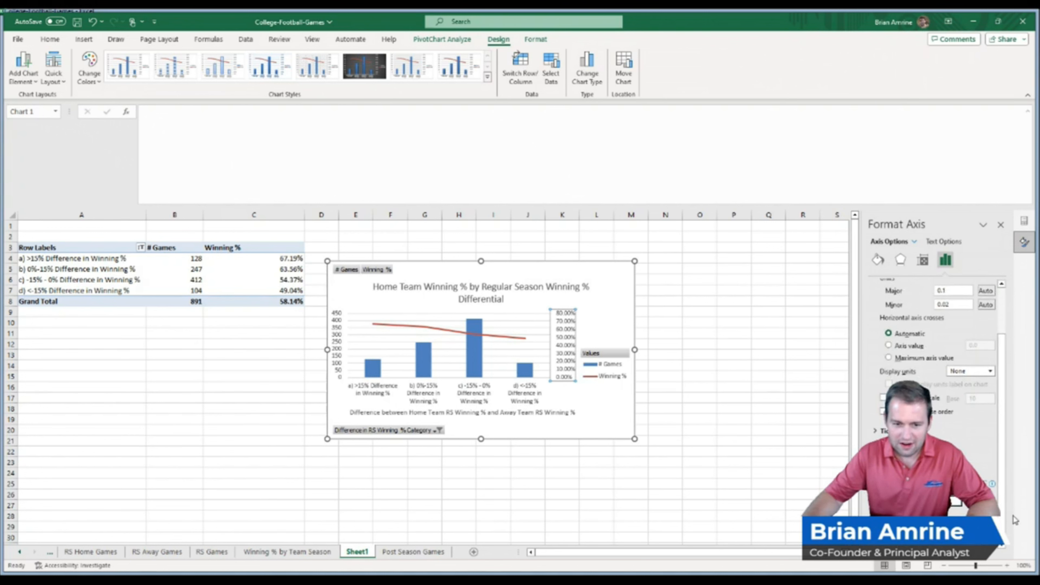
{"action": "key", "text": "Return"}
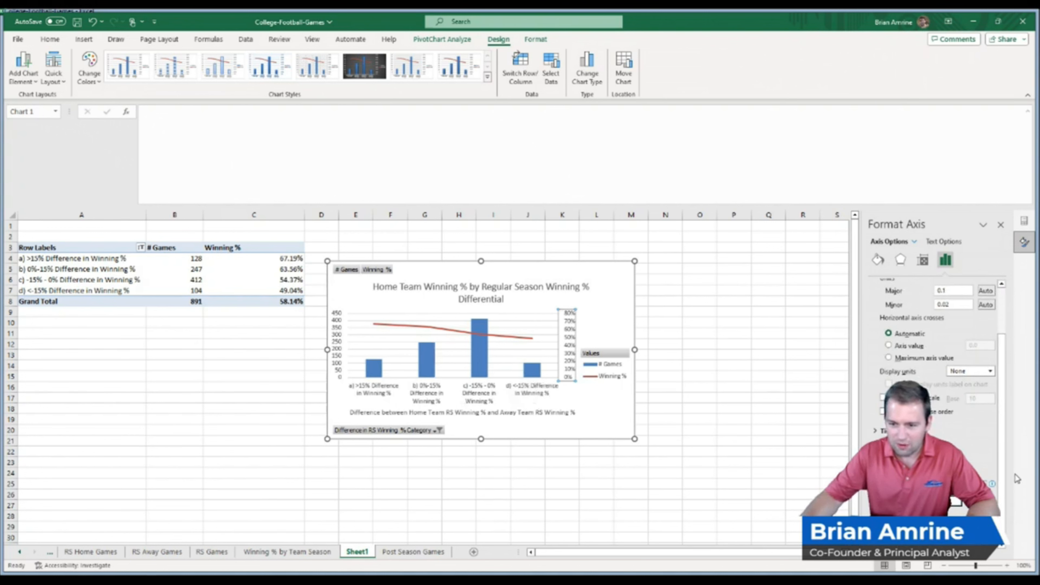
Set the maximum bound of the chart's secondary percentage axis to 1
{"action": "left_click_drag", "start_coordinate": [1003, 400], "coordinate": [992, 338]}
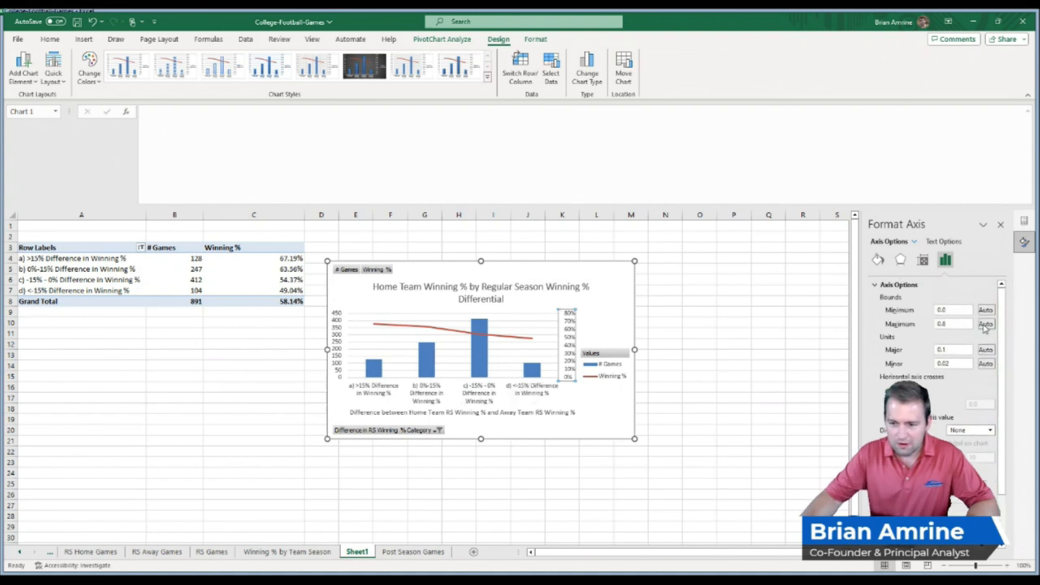
{"action": "left_click", "coordinate": [955, 324]}
{"action": "type", "text": "1"}
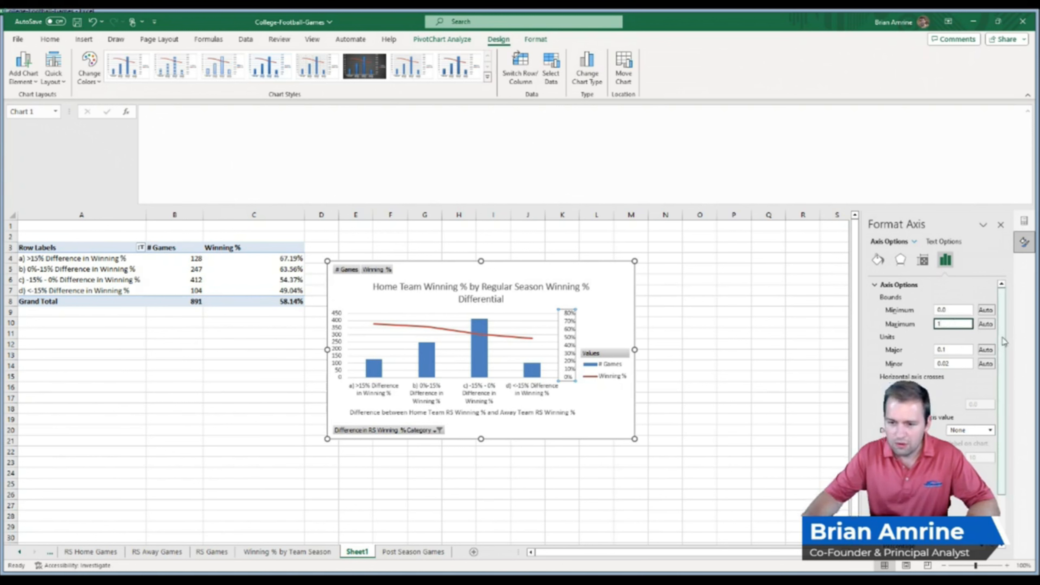
{"action": "key", "text": "Return"}
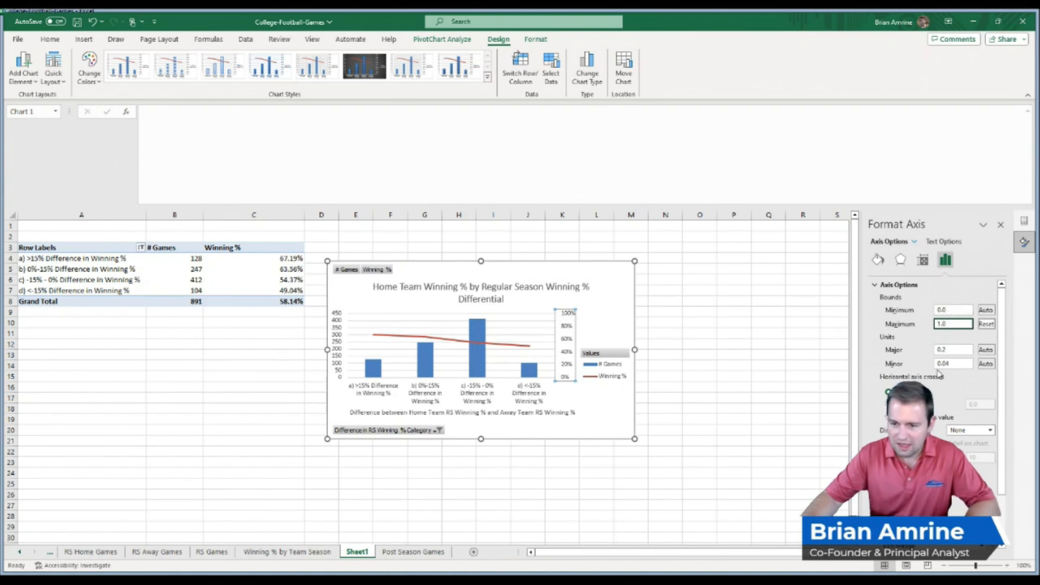
Try a major unit of 0.1 on the chart's secondary percentage axis
{"action": "left_click", "coordinate": [941, 349]}
{"action": "type", "text": "0.1"}
{"action": "key", "text": "Return"}
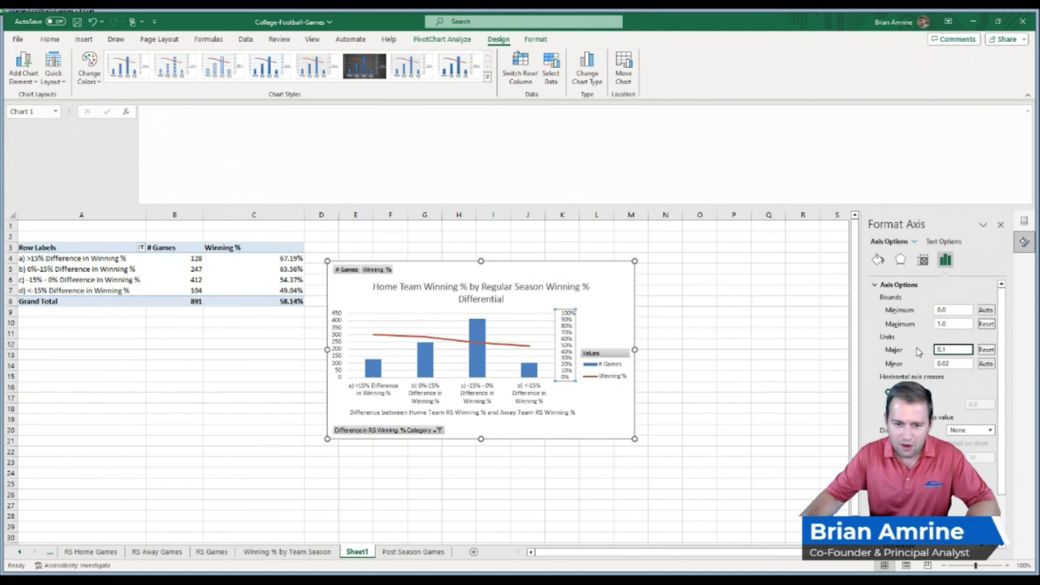
Set the secondary percentage axis major unit to 0.2 and move the chart slightly farther from the pivot table
{"action": "left_click_drag", "start_coordinate": [946, 349], "coordinate": [877, 351]}
{"action": "type", "text": "0.2"}
{"action": "key", "text": "Return"}
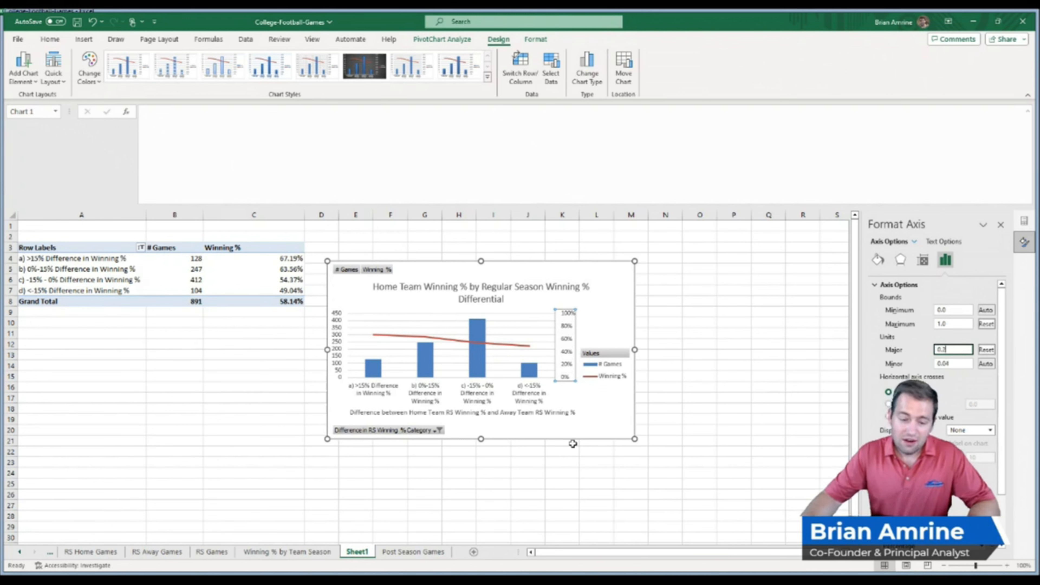
{"action": "left_click_drag", "start_coordinate": [574, 440], "coordinate": [606, 432]}
{"action": "left_click", "coordinate": [703, 380]}
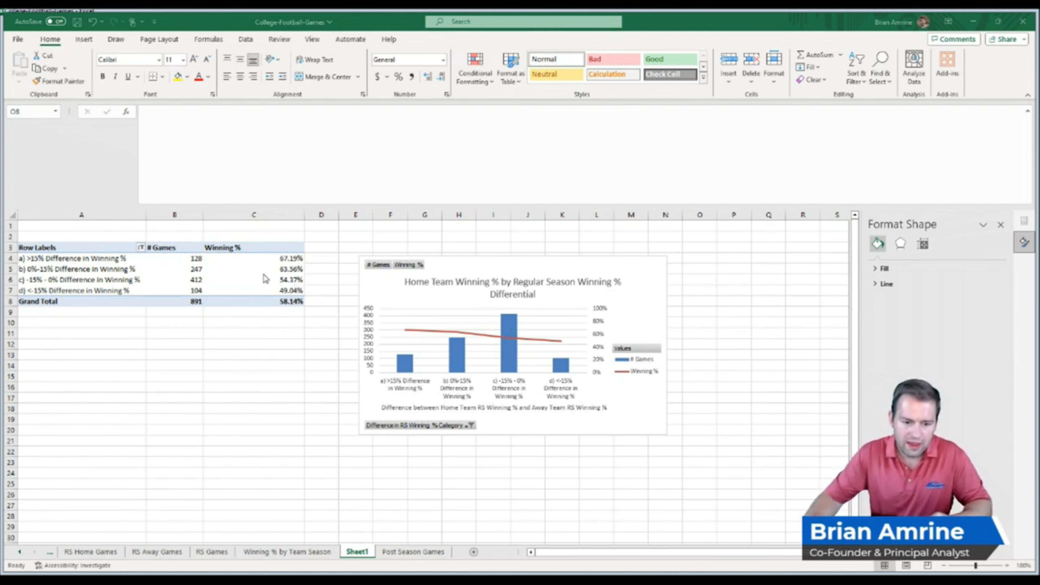
On the Post Season Games sheet, insert a column before Home Team Season and head it "Home Team Point Differential"
{"action": "left_click", "coordinate": [394, 556]}
{"action": "left_click", "coordinate": [394, 555]}
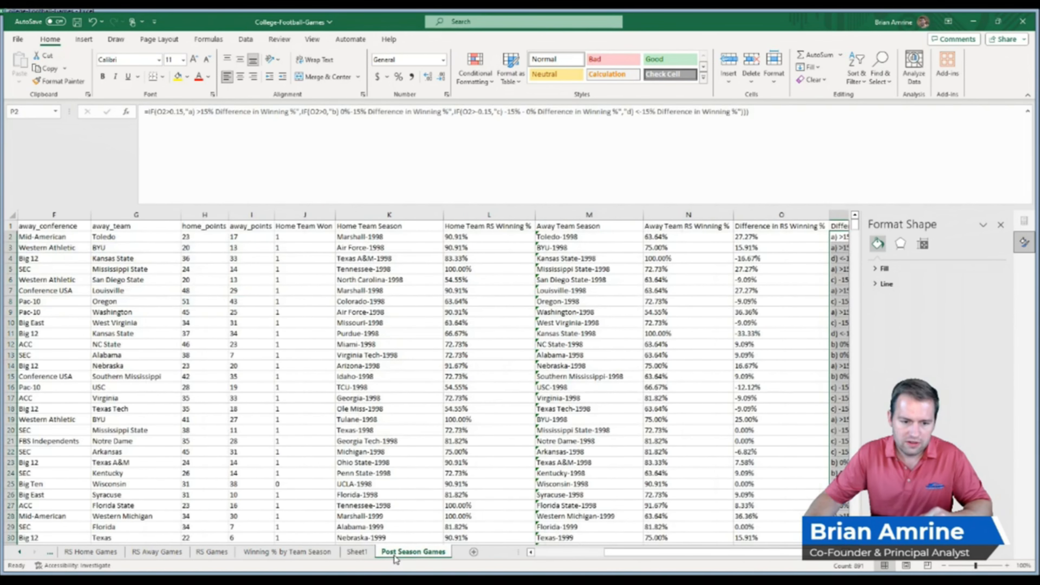
{"action": "left_click", "coordinate": [302, 237]}
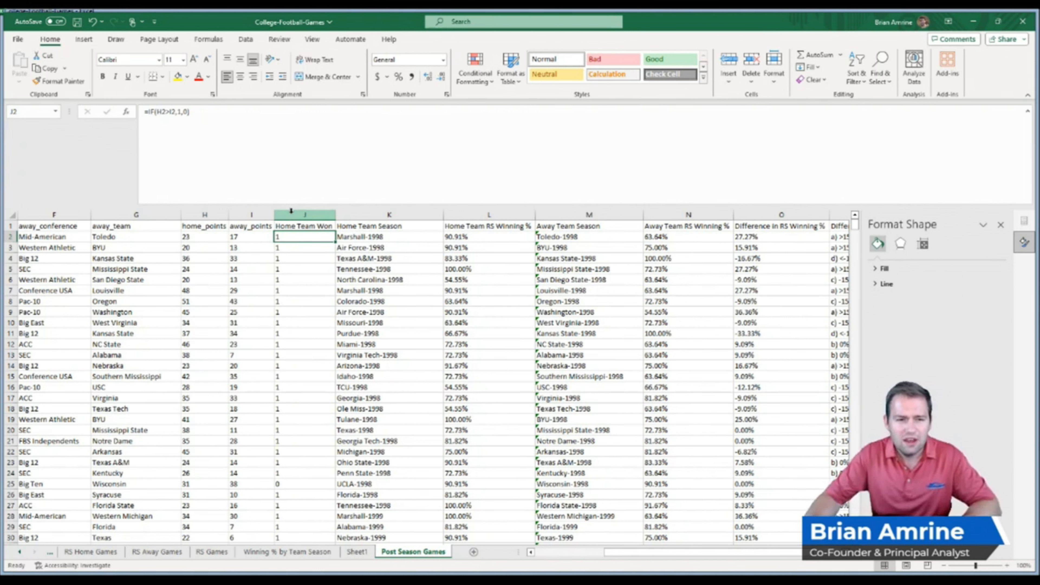
{"action": "left_click", "coordinate": [344, 213]}
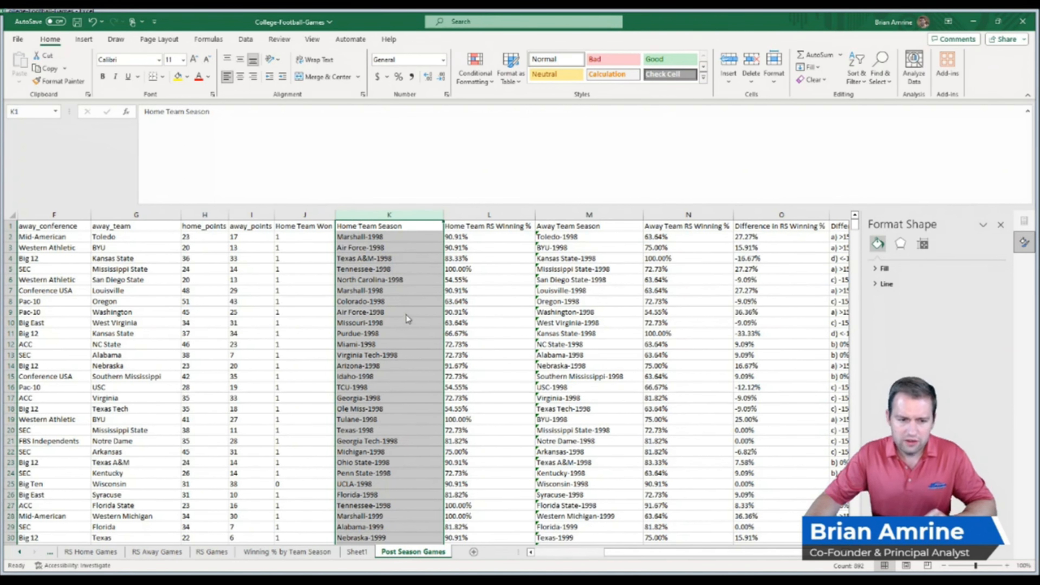
{"action": "key", "text": "ctrl+shift+plus"}
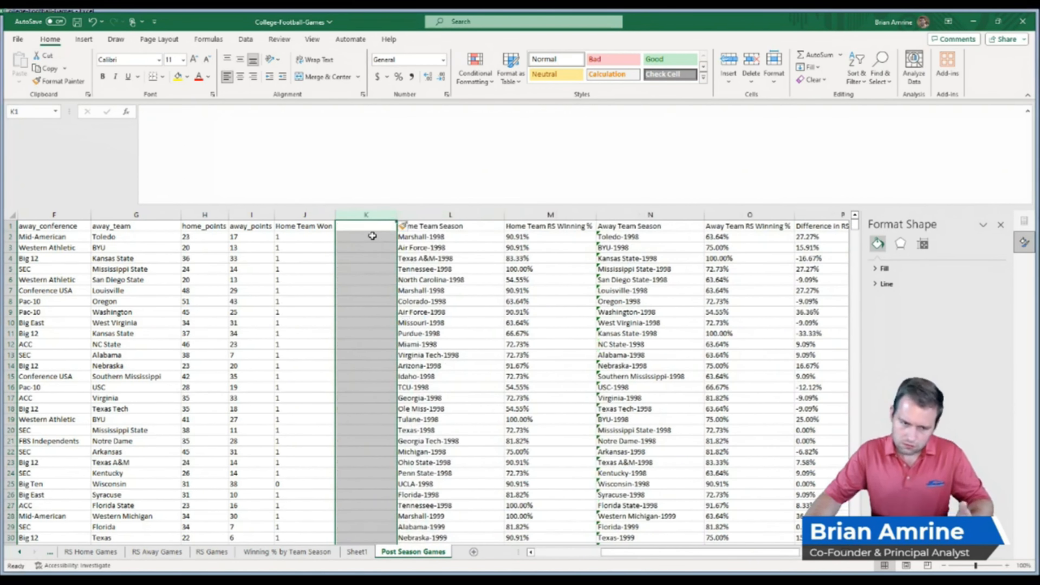
{"action": "left_click", "coordinate": [369, 226]}
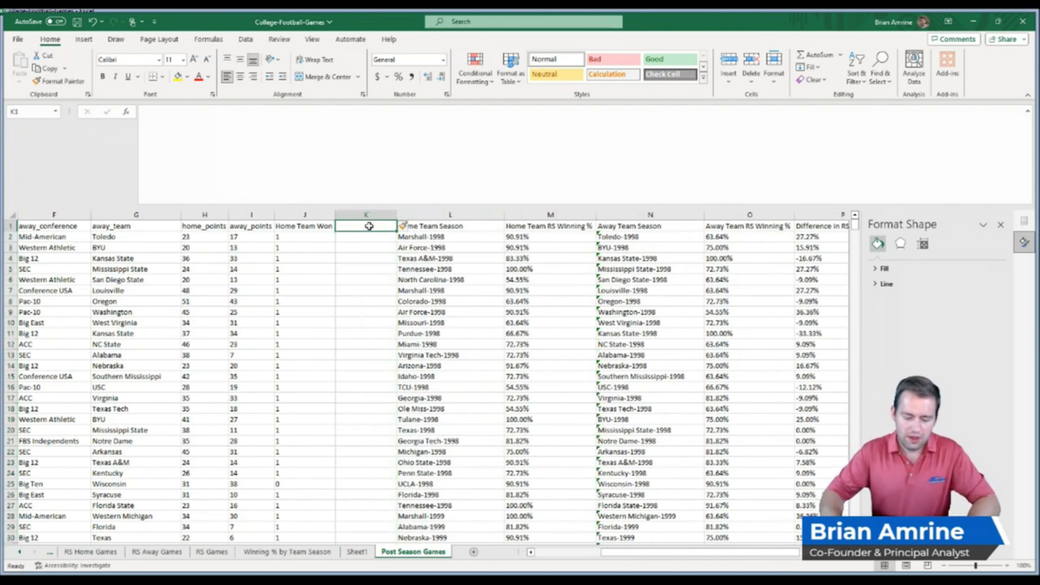
{"action": "type", "text": "Home Team"}
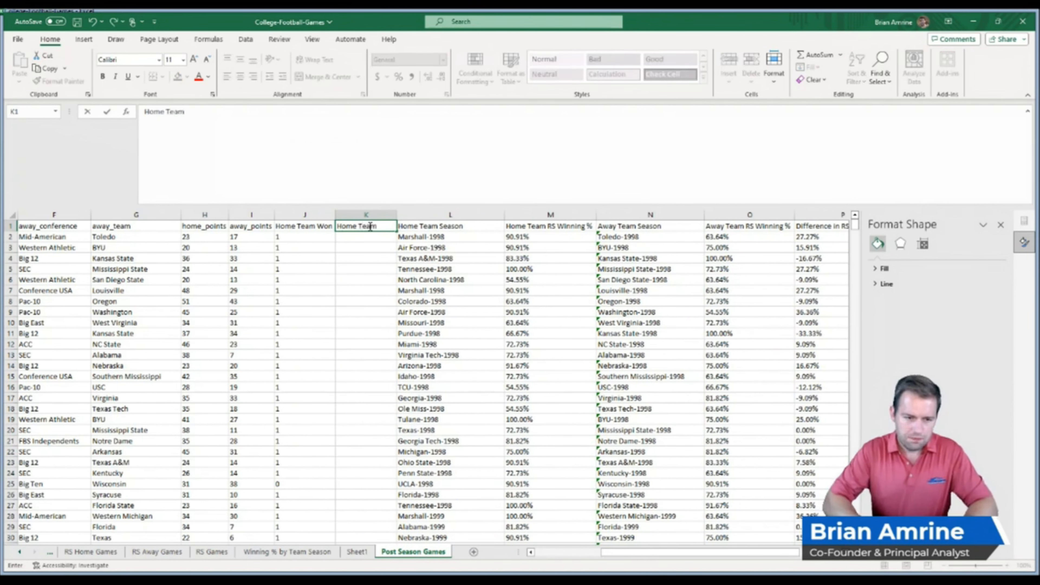
{"action": "type", "text": " Point Differential"}
{"action": "key", "text": "Return"}
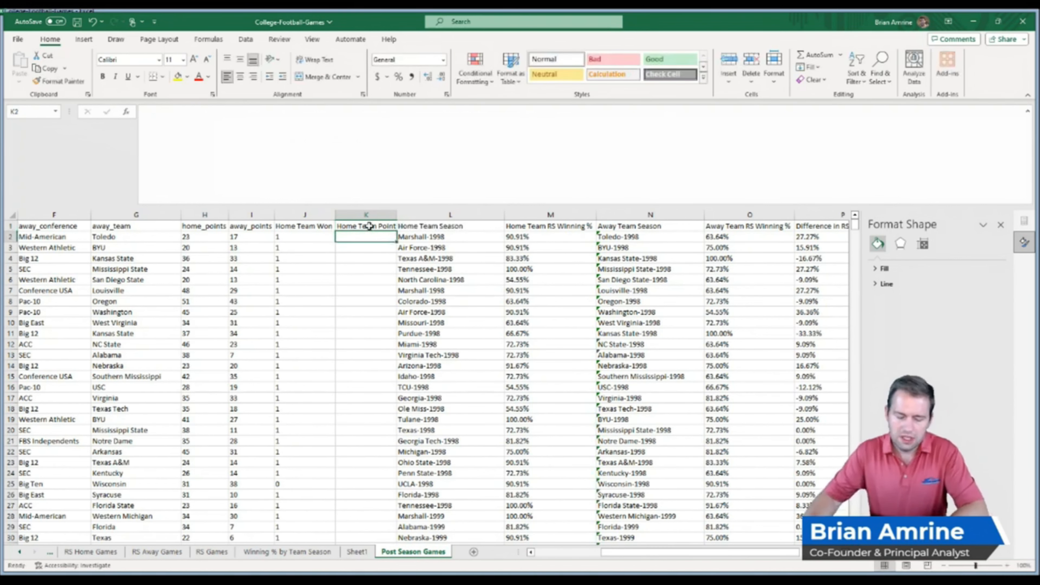
Calculate home points minus away points with =H2-I2 in K2 and fill the formula down the column
{"action": "type", "text": "="}
{"action": "left_click", "coordinate": [198, 236]}
{"action": "type", "text": "-"}
{"action": "left_click", "coordinate": [248, 237]}
{"action": "key", "text": "Return"}
{"action": "left_click", "coordinate": [365, 238]}
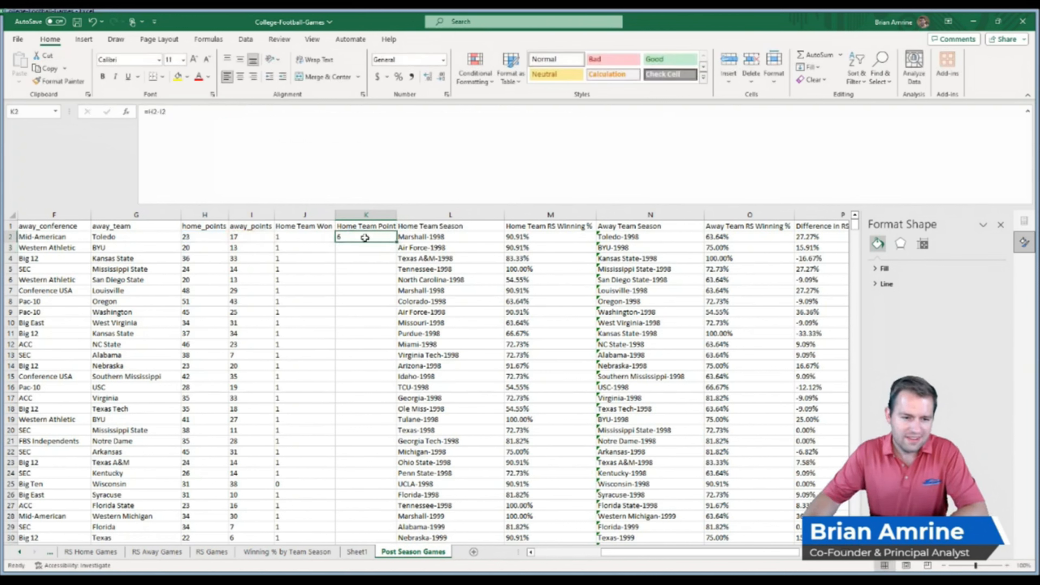
{"action": "double_click", "coordinate": [396, 242]}
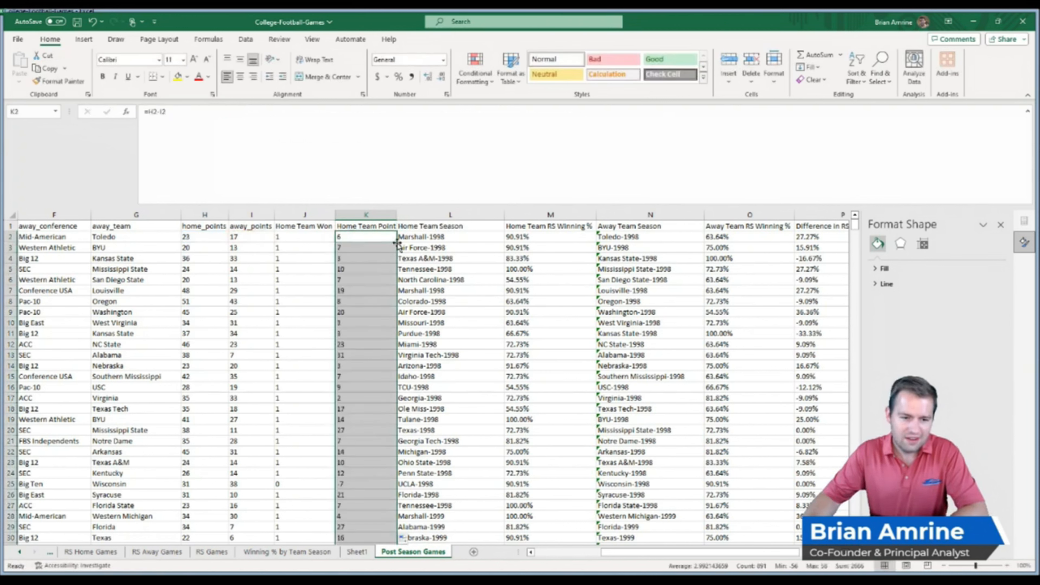
Examine the point differential values alongside the Home Team Won and Difference in RS Winning % columns
{"action": "left_click_drag", "start_coordinate": [361, 236], "coordinate": [367, 422]}
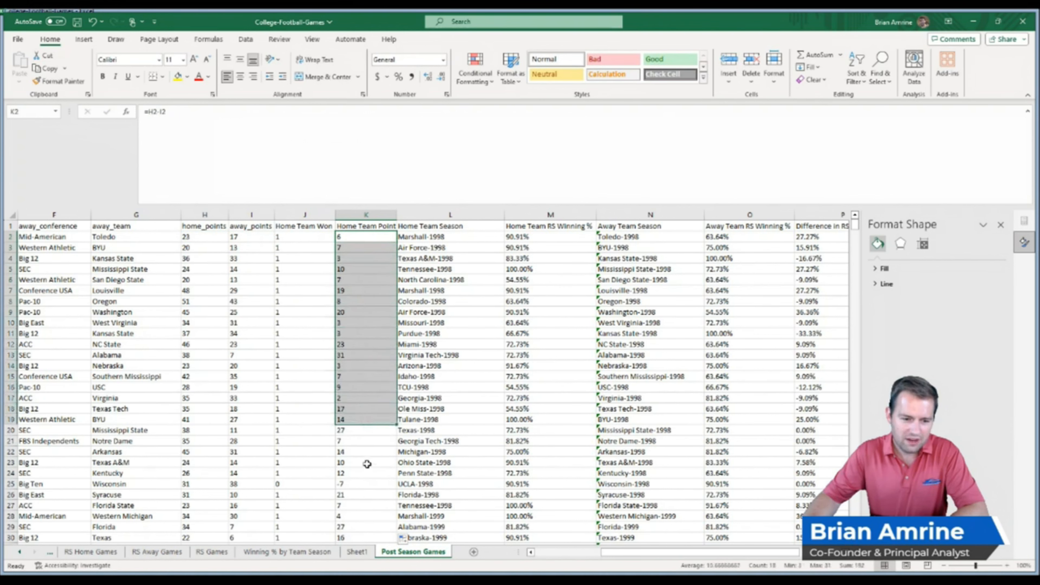
{"action": "left_click", "coordinate": [359, 485]}
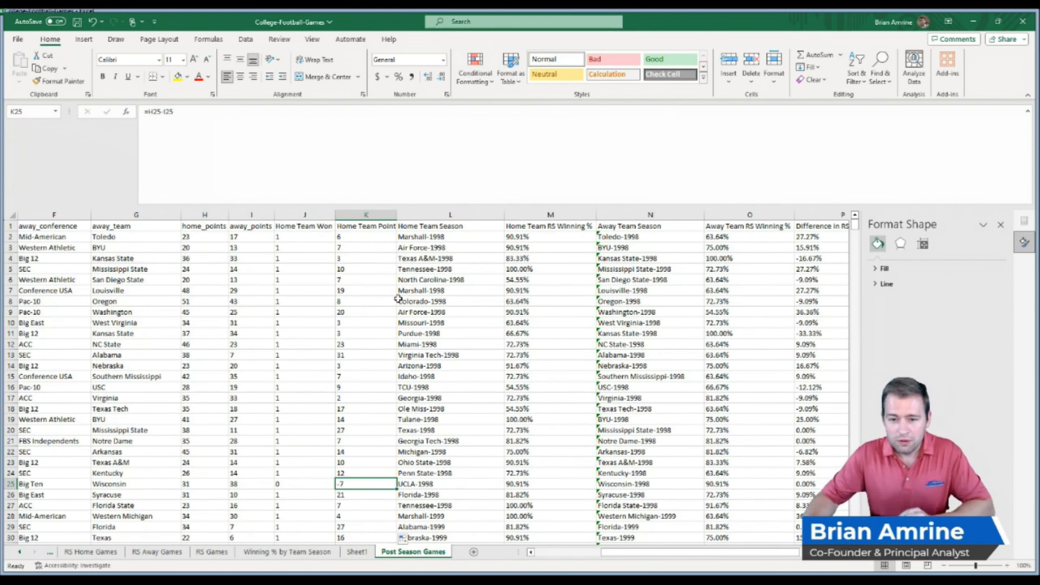
{"action": "left_click", "coordinate": [362, 213]}
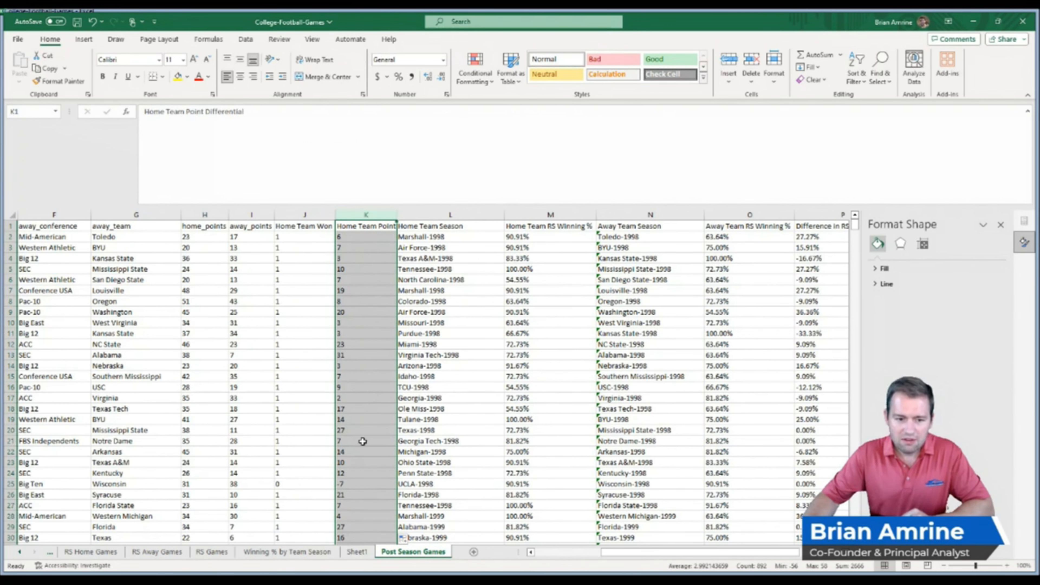
{"action": "left_click_drag", "start_coordinate": [619, 551], "coordinate": [665, 553]}
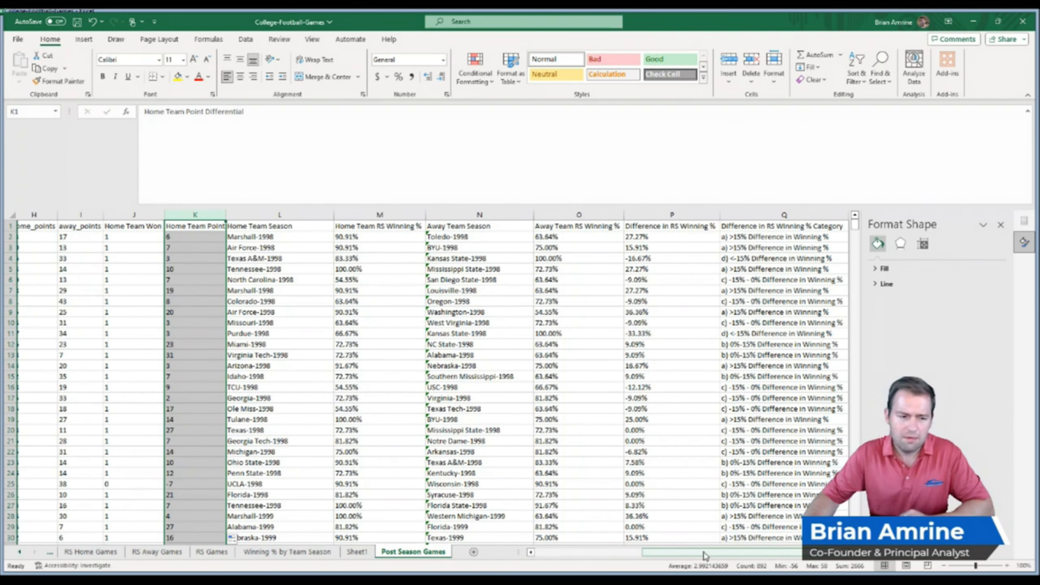
{"action": "left_click_drag", "start_coordinate": [704, 553], "coordinate": [645, 555]}
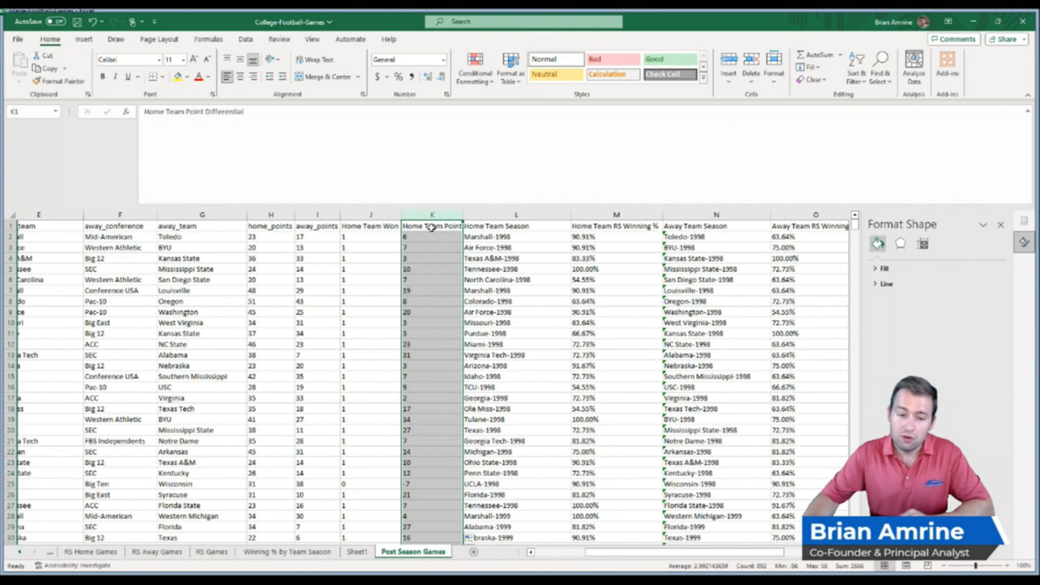
{"action": "left_click", "coordinate": [379, 229]}
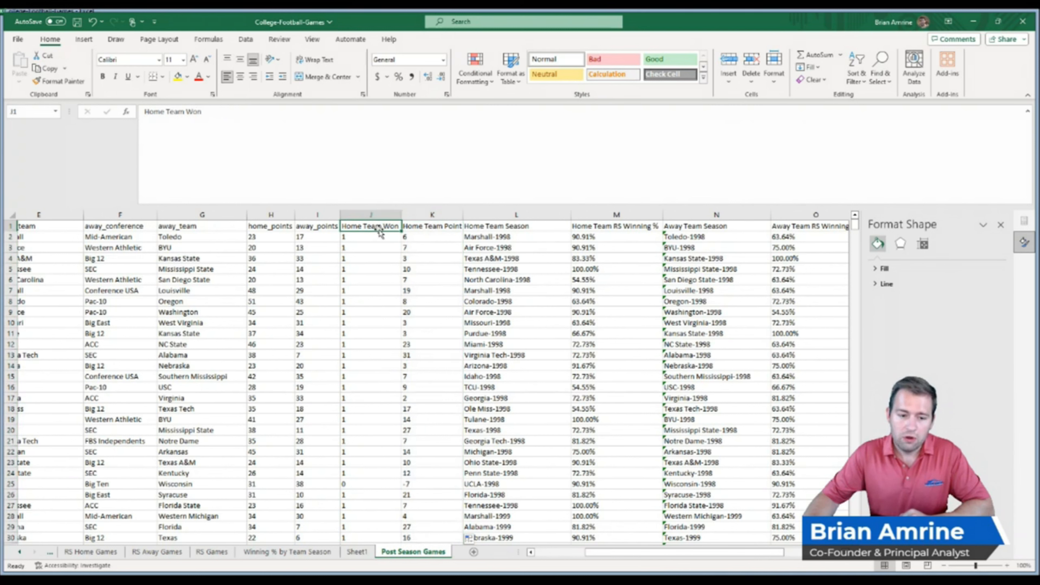
{"action": "left_click", "coordinate": [433, 214]}
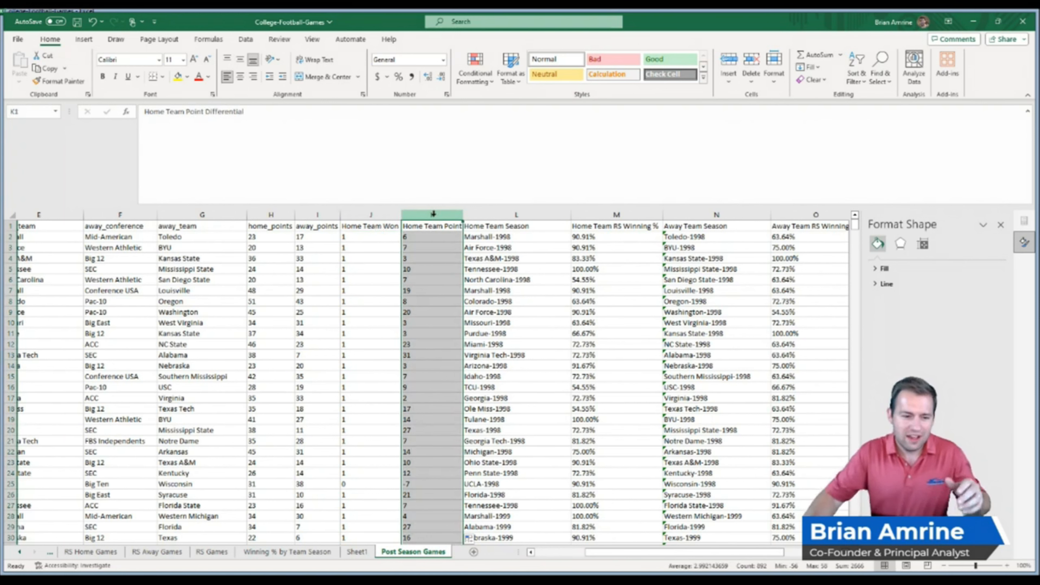
{"action": "left_click", "coordinate": [419, 429]}
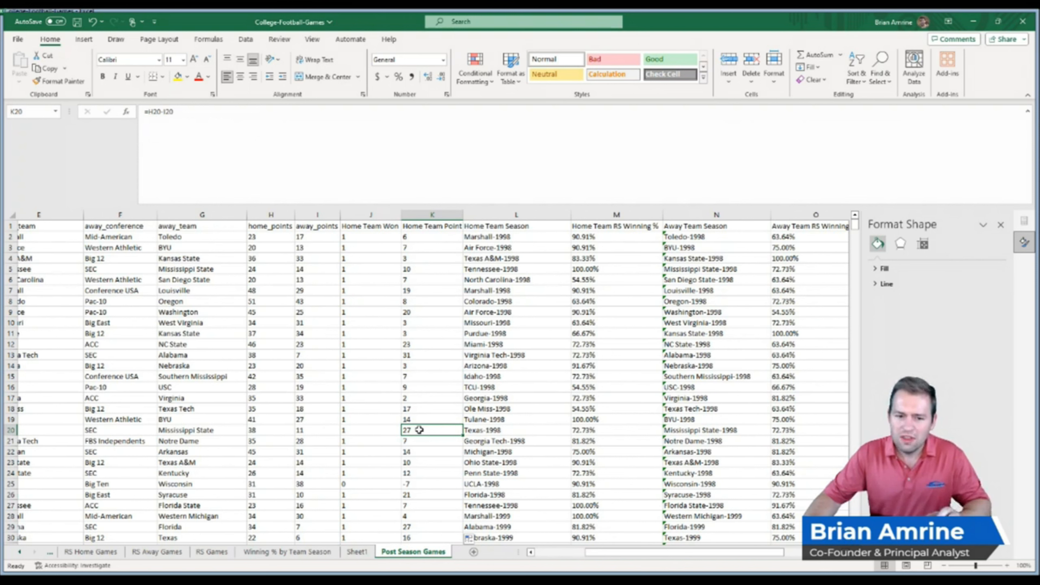
{"action": "left_click", "coordinate": [425, 398]}
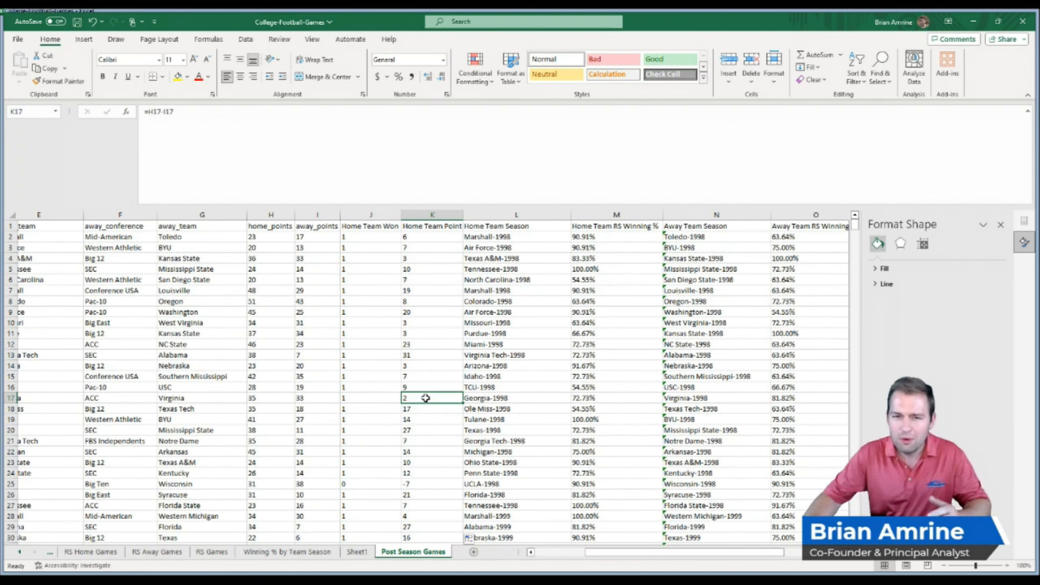
{"action": "left_click", "coordinate": [425, 430]}
{"action": "left_click", "coordinate": [427, 398]}
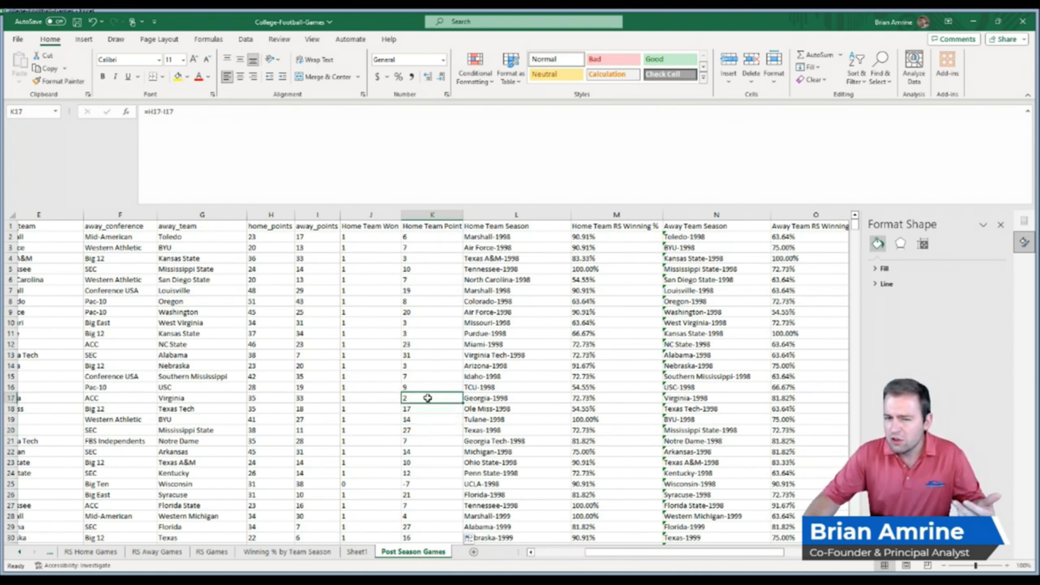
{"action": "left_click", "coordinate": [425, 430]}
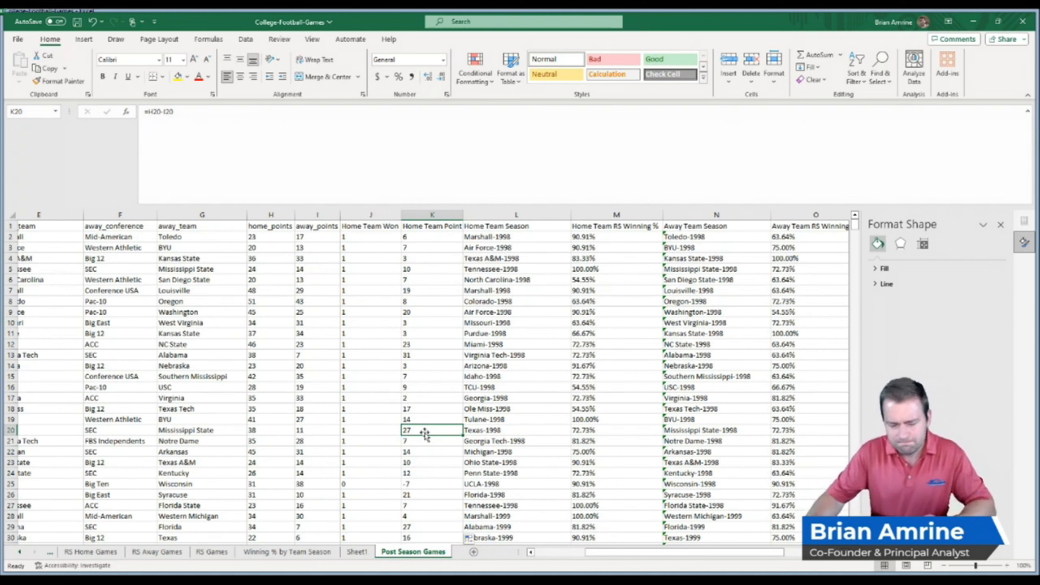
{"action": "left_click", "coordinate": [361, 237]}
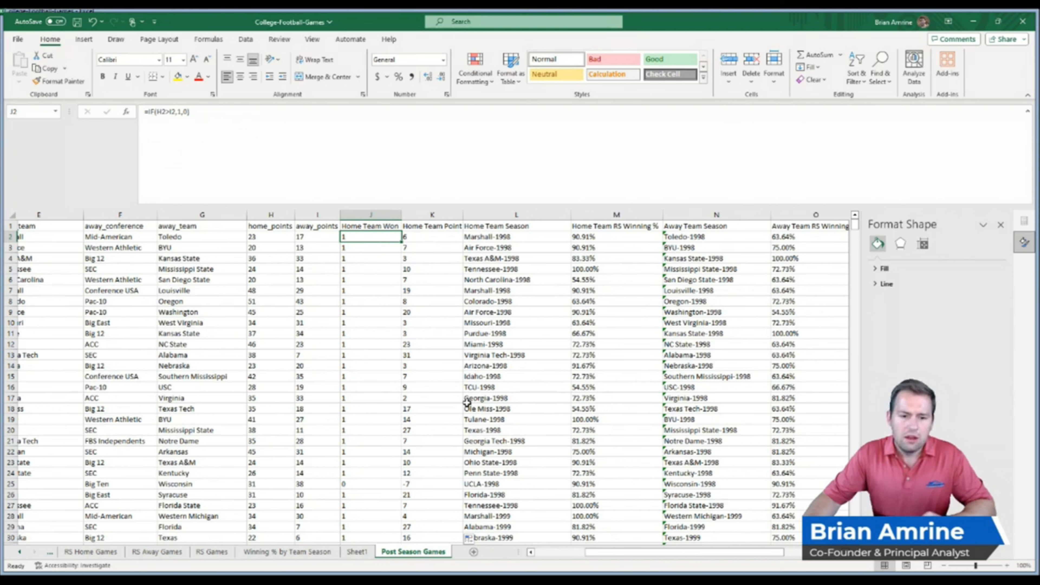
Open the program's options
{"action": "left_click", "coordinate": [18, 40]}
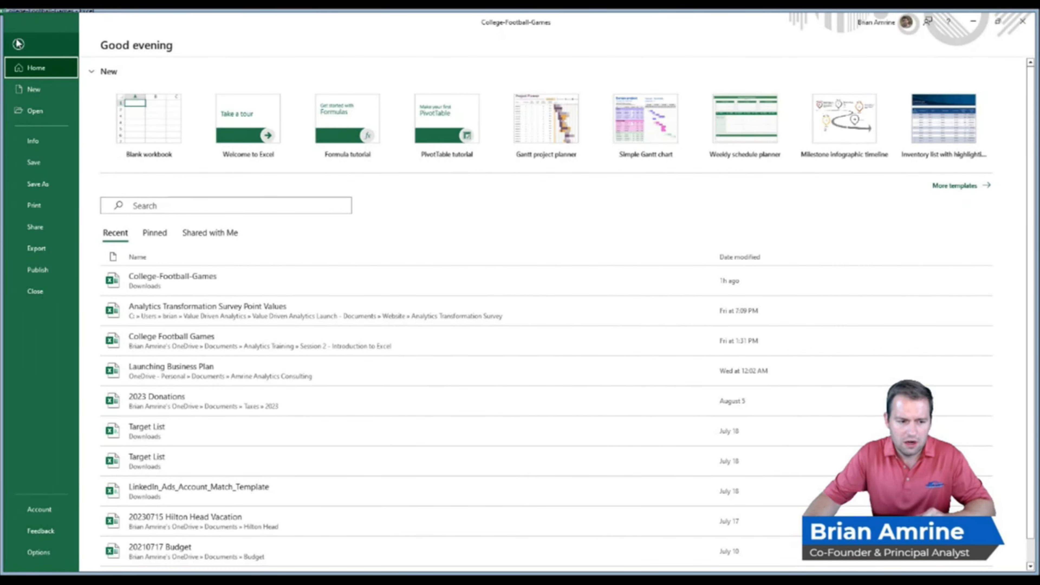
{"action": "left_click", "coordinate": [38, 554]}
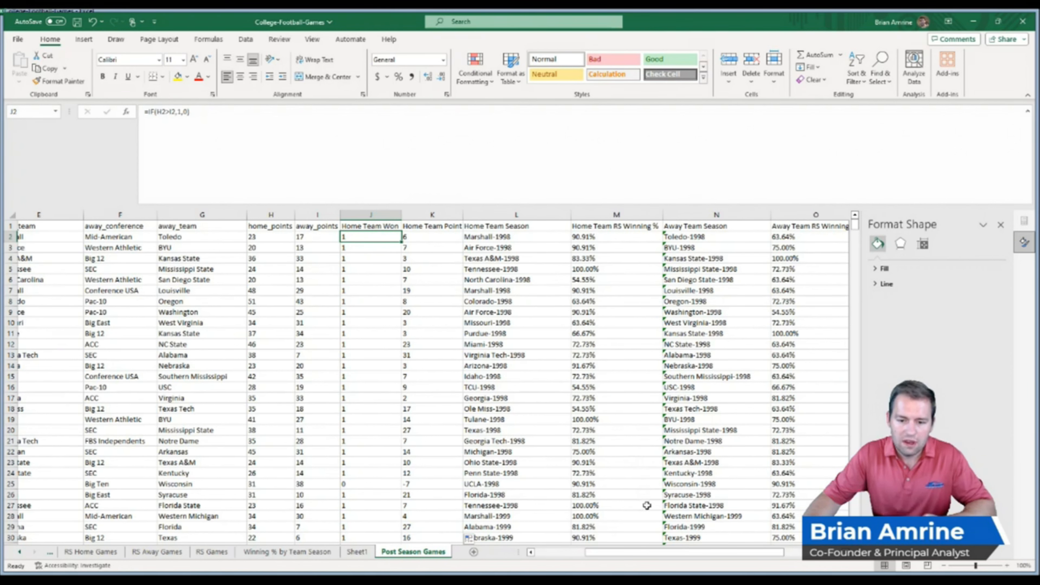
Open the Regression tool from Data Analysis for the Post Season Games data
{"action": "left_click_drag", "start_coordinate": [650, 555], "coordinate": [717, 570]}
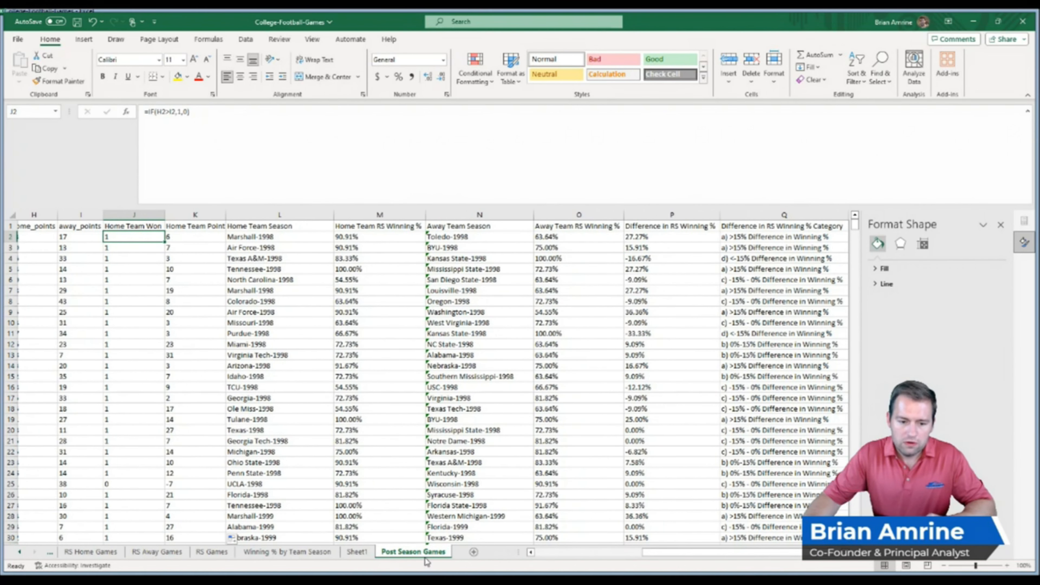
{"action": "left_click", "coordinate": [517, 336]}
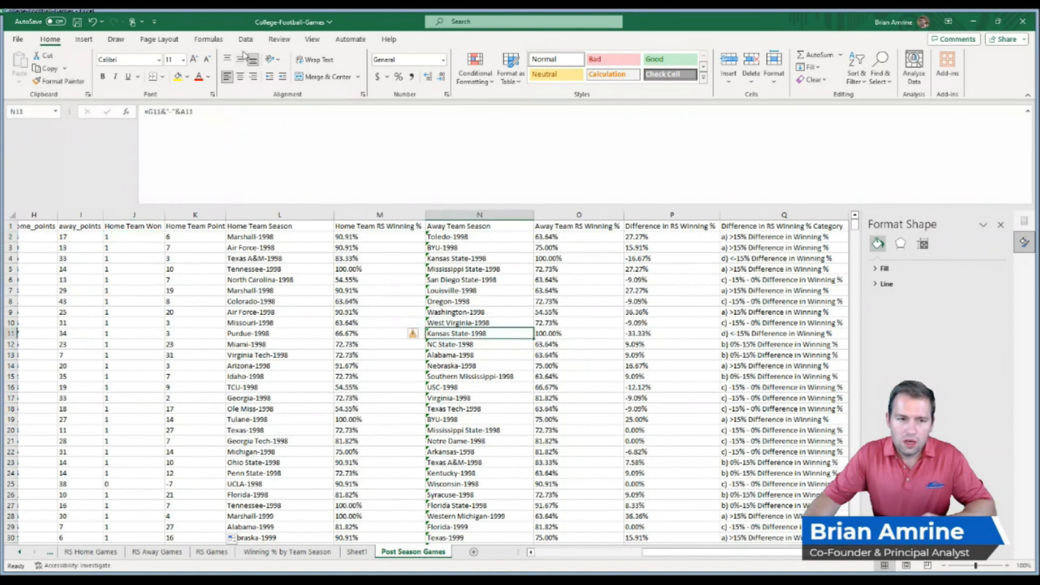
{"action": "left_click", "coordinate": [247, 40]}
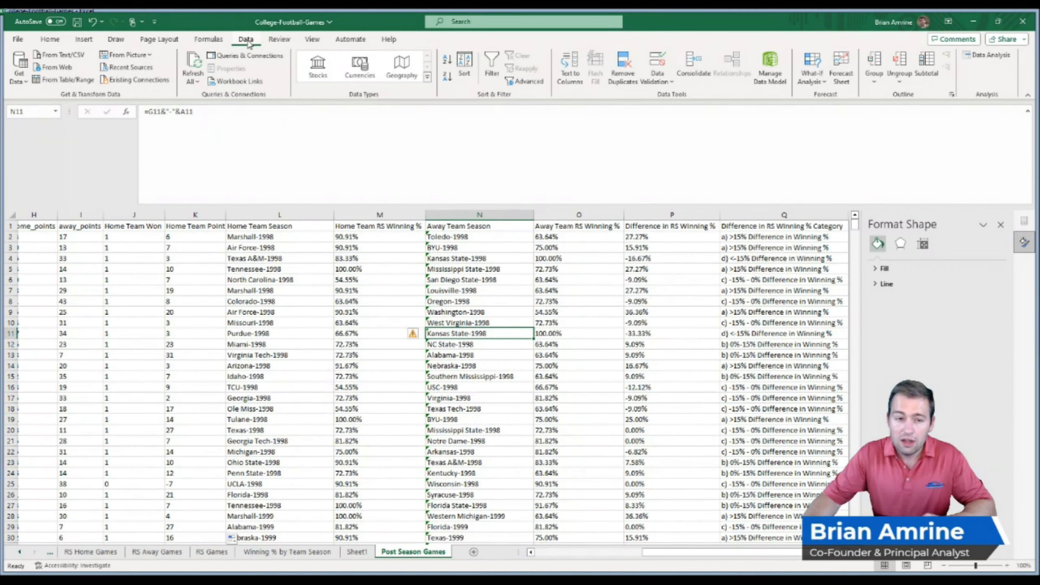
{"action": "left_click", "coordinate": [974, 57]}
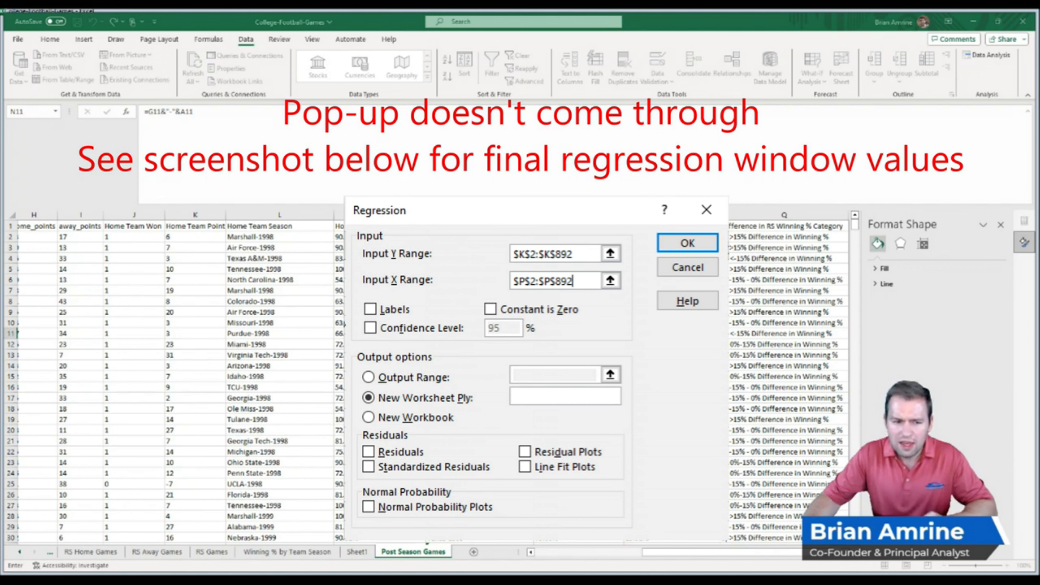
Try to run the regression with all of column K as the Y range and all of column P as the X range
{"action": "left_click", "coordinate": [195, 215]}
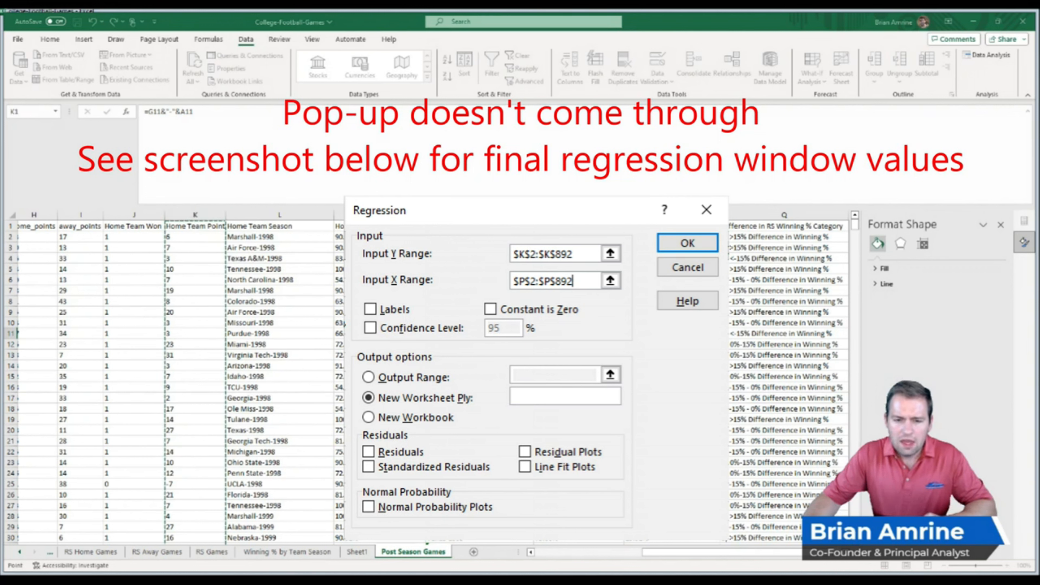
{"action": "key", "text": "Tab"}
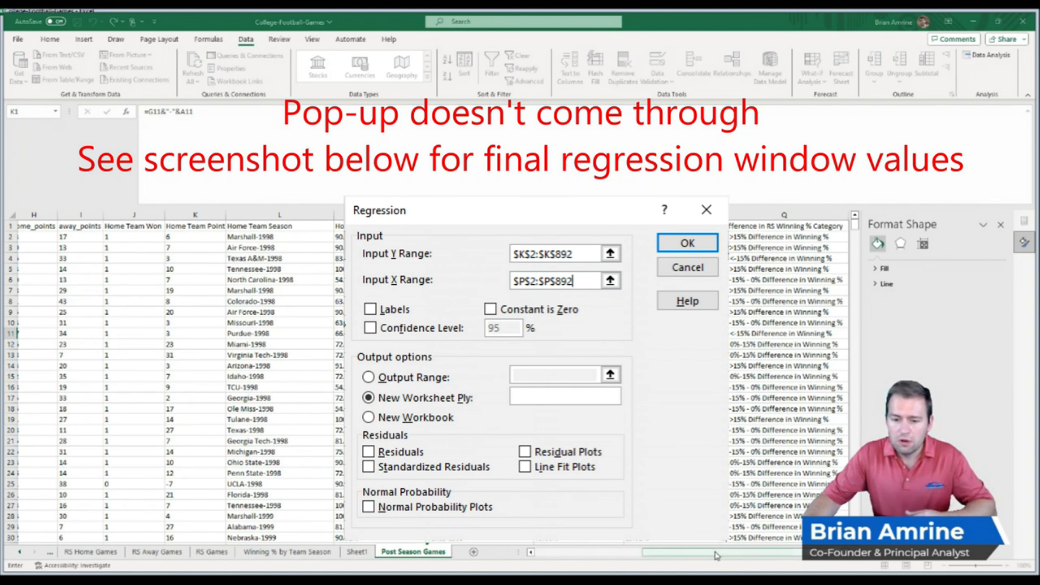
{"action": "left_click_drag", "start_coordinate": [715, 556], "coordinate": [725, 550]}
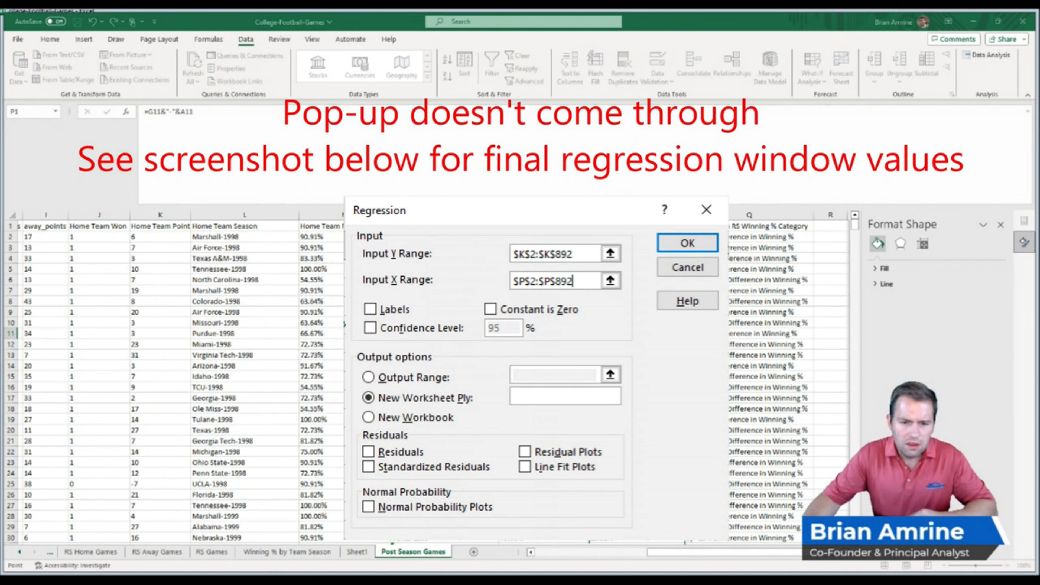
{"action": "key", "text": "Return"}
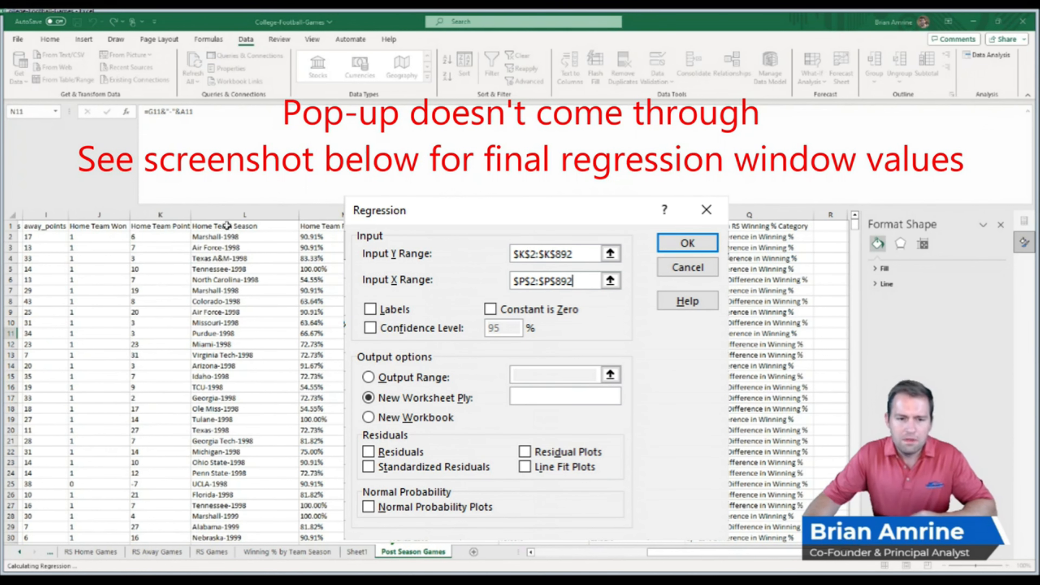
Set the regression's Y range to $K$2:$K$892 and X range to $P$2:$P$892, and output the results to a new worksheet
{"action": "left_click", "coordinate": [153, 235]}
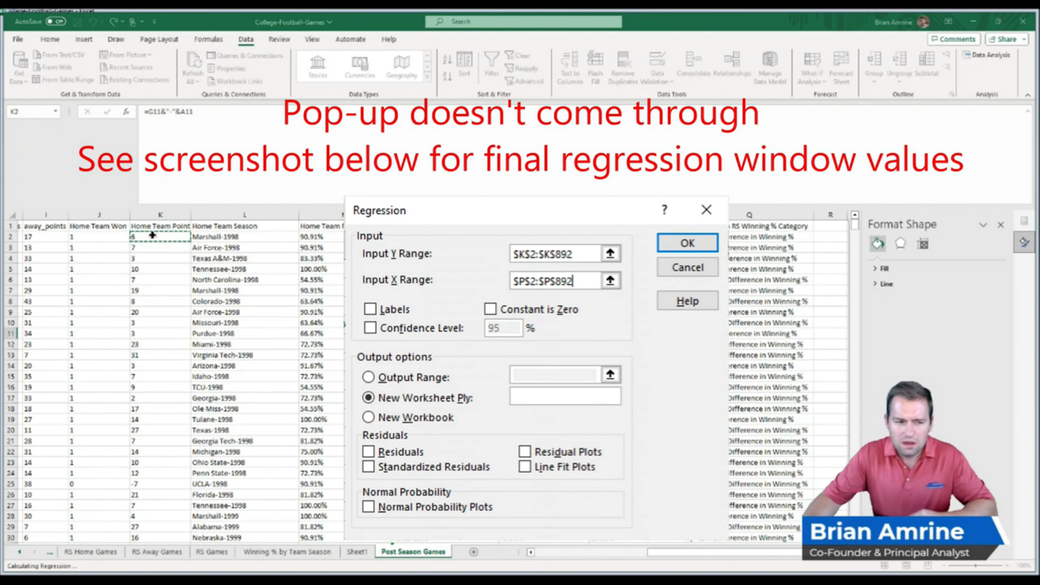
{"action": "left_click_drag", "start_coordinate": [152, 235], "coordinate": [160, 501]}
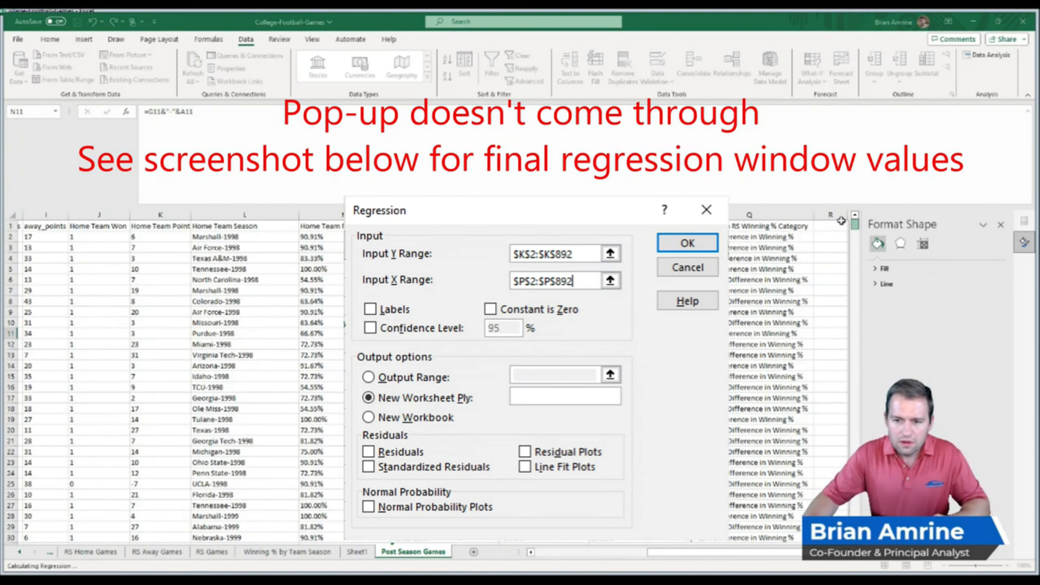
{"action": "left_click_drag", "start_coordinate": [169, 239], "coordinate": [149, 528]}
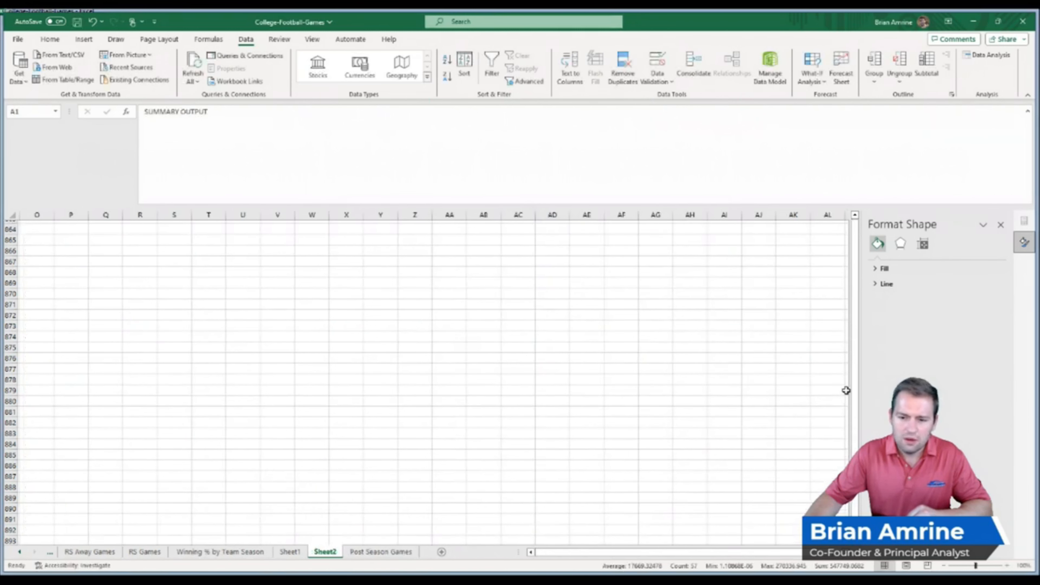
Widen column A of the regression summary sheet so the row labels are readable
{"action": "left_click_drag", "start_coordinate": [854, 389], "coordinate": [852, 417]}
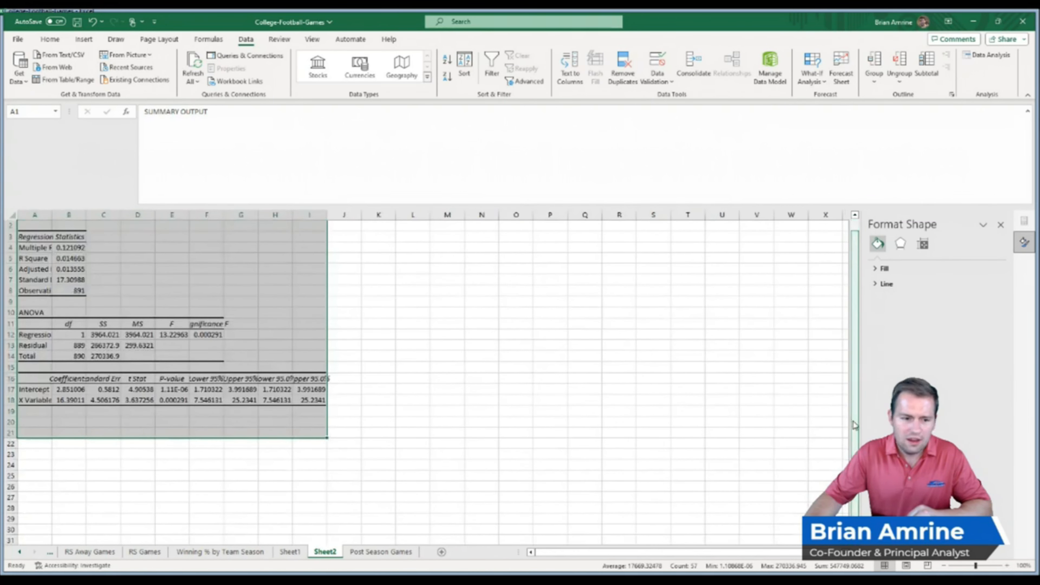
{"action": "left_click", "coordinate": [113, 277]}
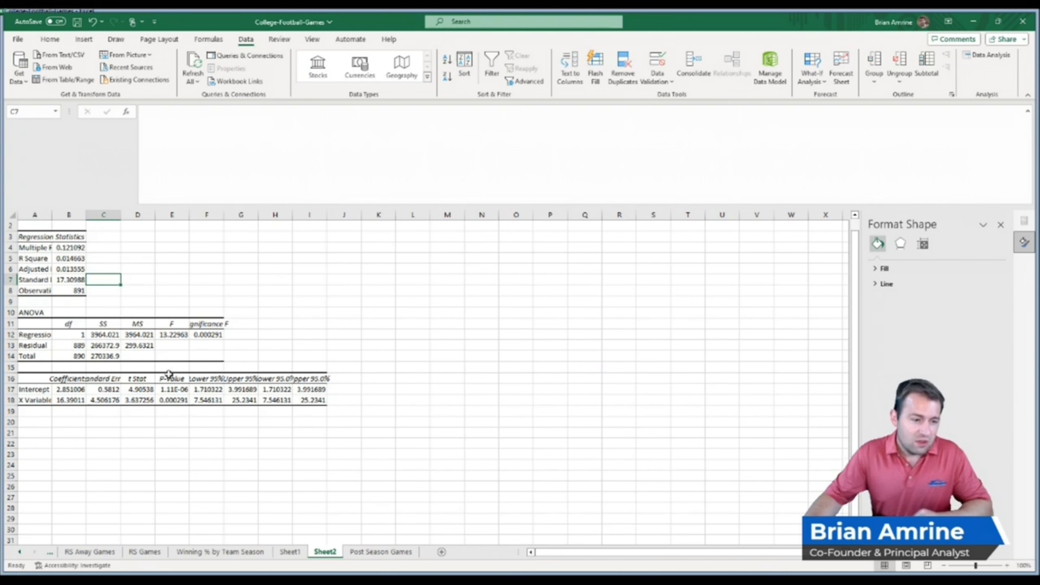
{"action": "left_click_drag", "start_coordinate": [53, 214], "coordinate": [74, 213]}
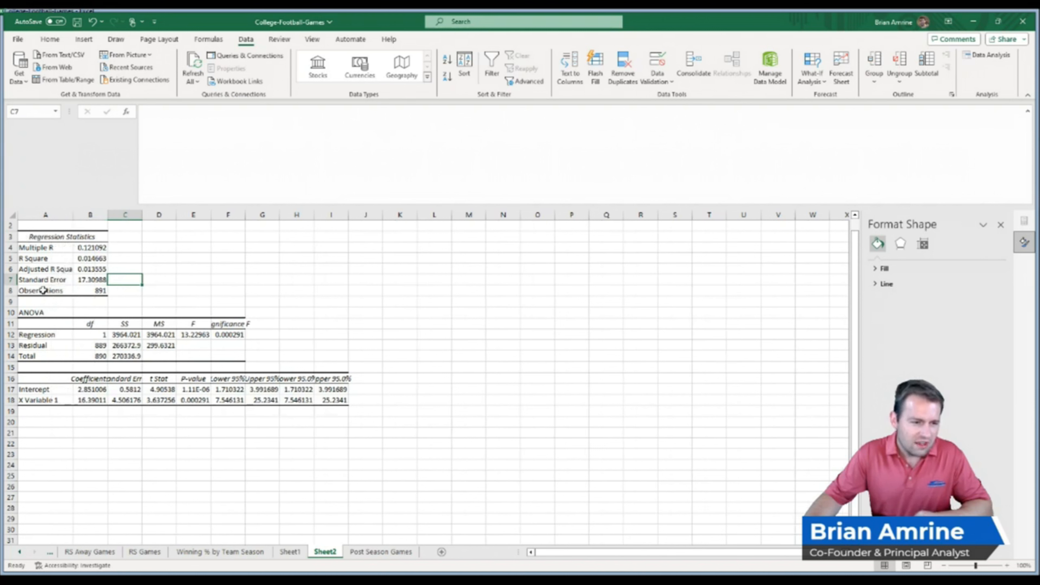
Examine the regression's R Square and the coefficients of the Intercept and X Variable 1
{"action": "left_click", "coordinate": [55, 258]}
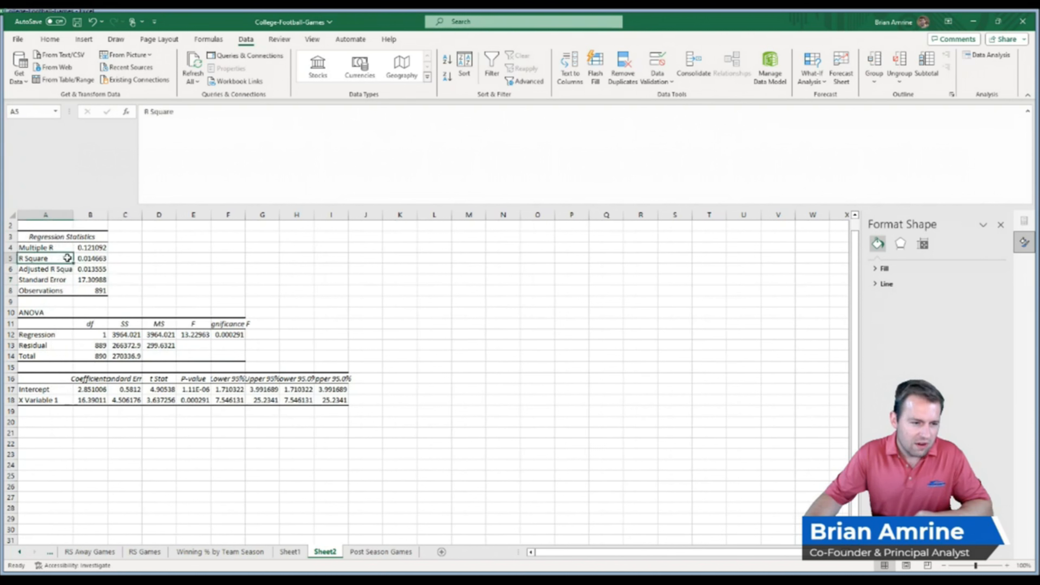
{"action": "left_click", "coordinate": [82, 257]}
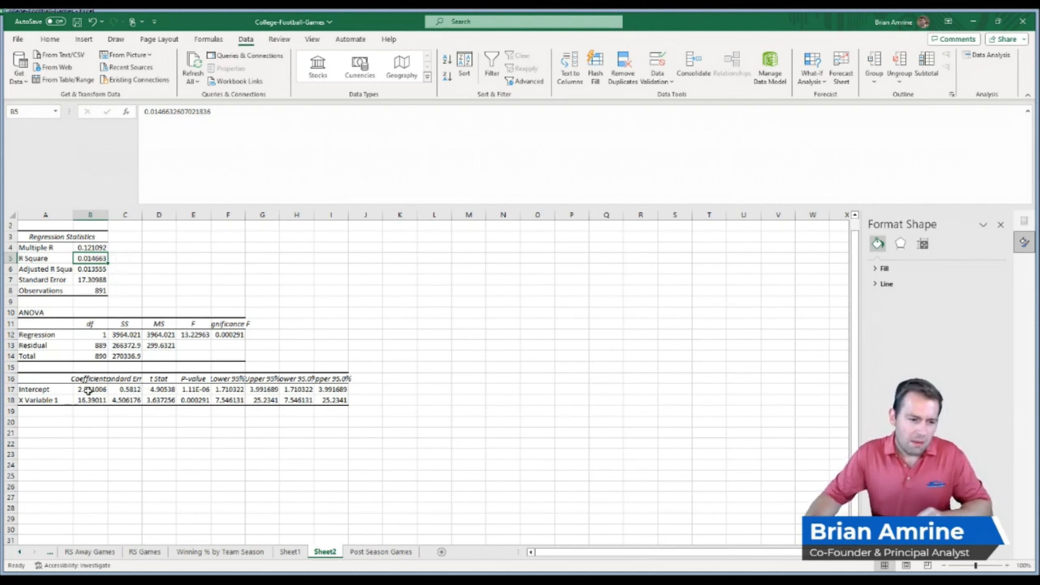
{"action": "left_click", "coordinate": [63, 390]}
{"action": "left_click_drag", "start_coordinate": [63, 389], "coordinate": [61, 390]}
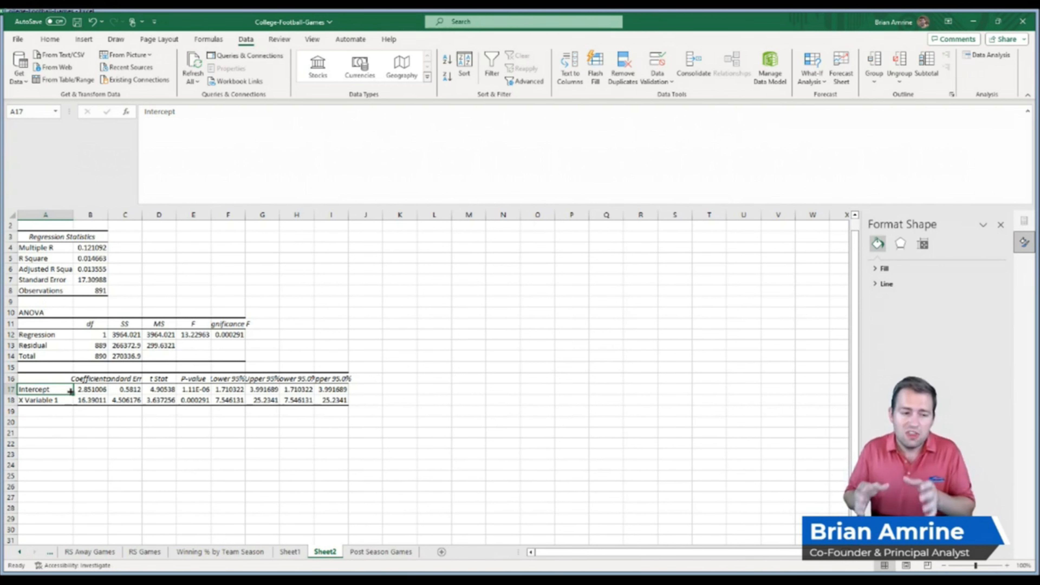
{"action": "left_click", "coordinate": [63, 402]}
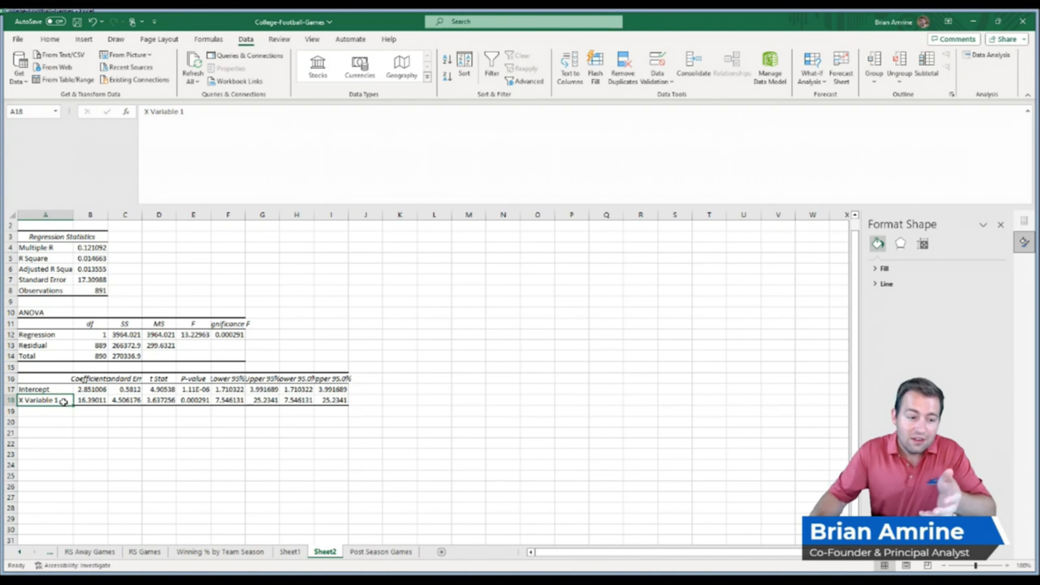
{"action": "left_click", "coordinate": [95, 392]}
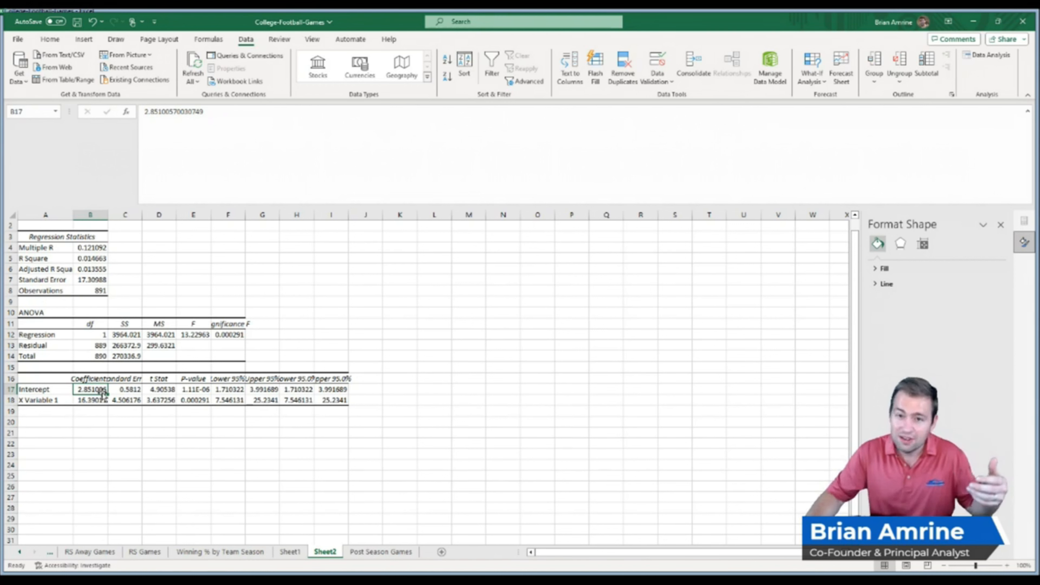
{"action": "left_click", "coordinate": [97, 401]}
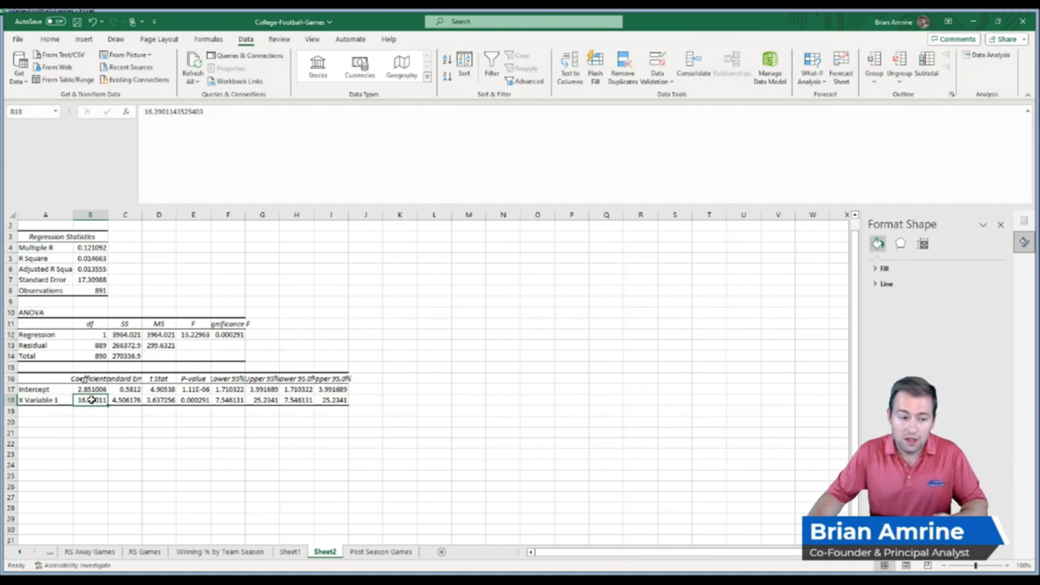
{"action": "left_click", "coordinate": [99, 390]}
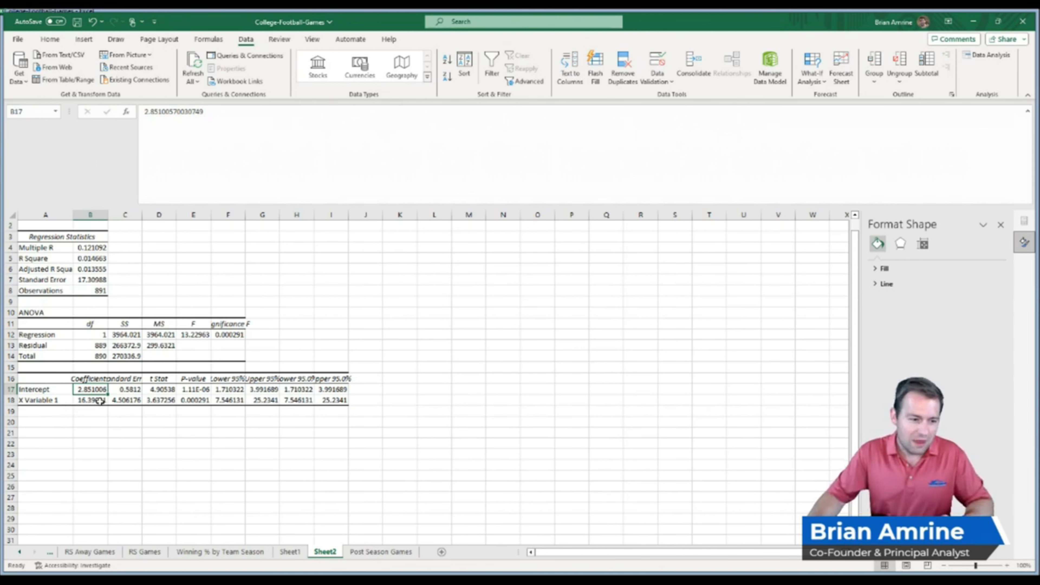
{"action": "left_click", "coordinate": [92, 401]}
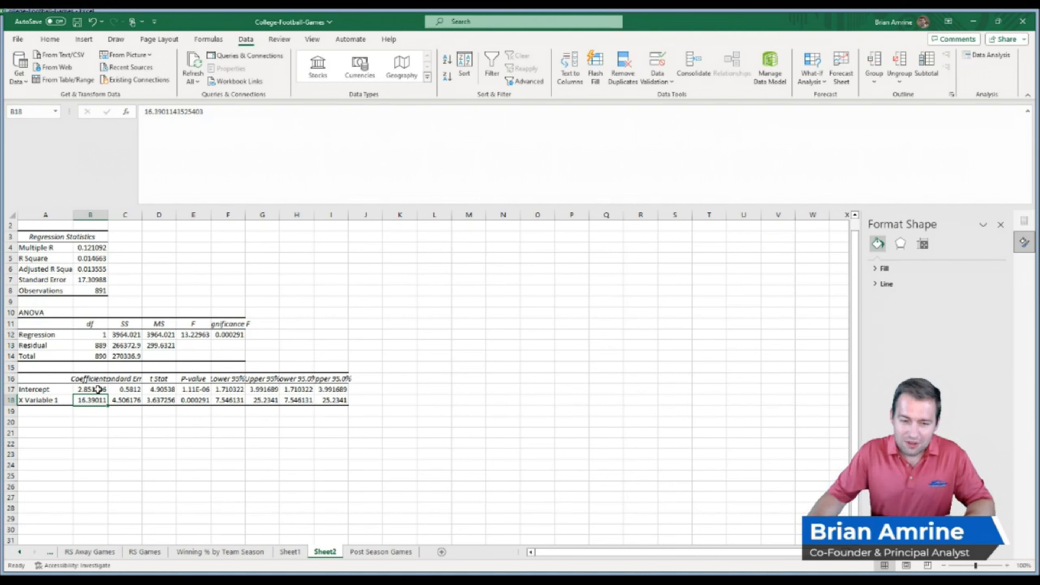
{"action": "left_click", "coordinate": [98, 389]}
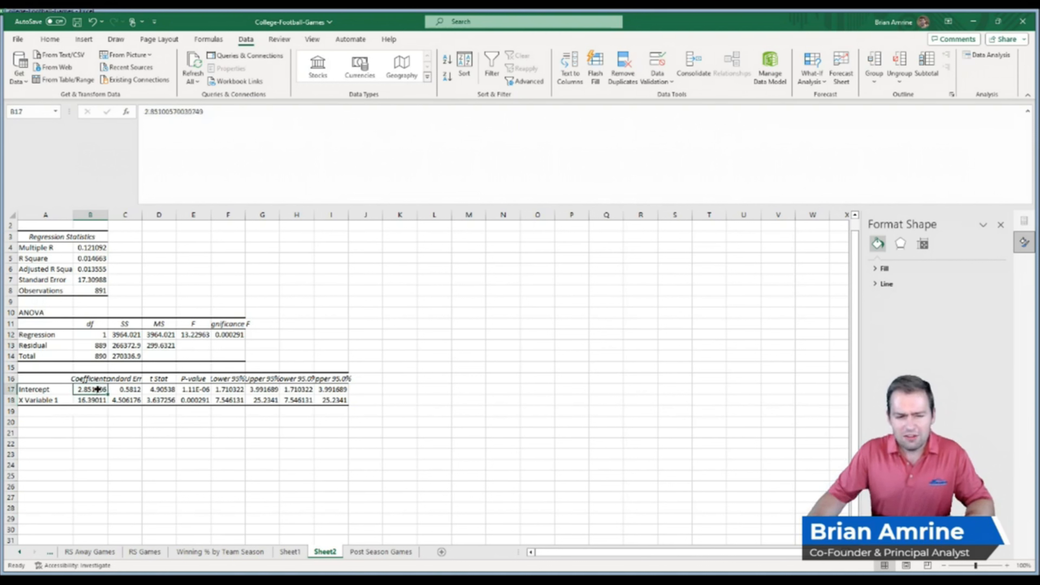
{"action": "left_click_drag", "start_coordinate": [98, 389], "coordinate": [97, 394]}
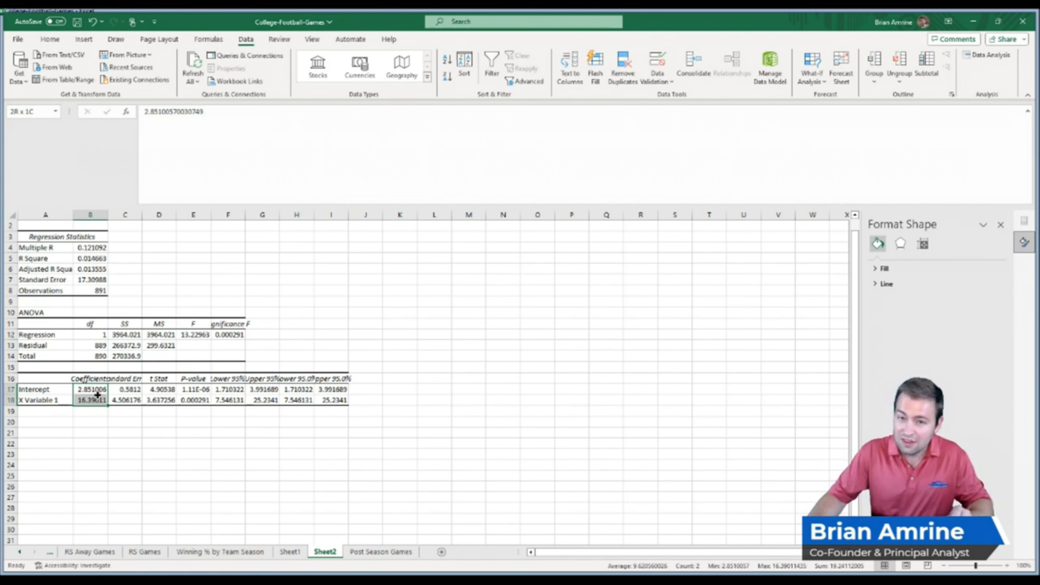
Check the P-values of the Intercept and X Variable 1 in the regression summary
{"action": "left_click", "coordinate": [58, 400]}
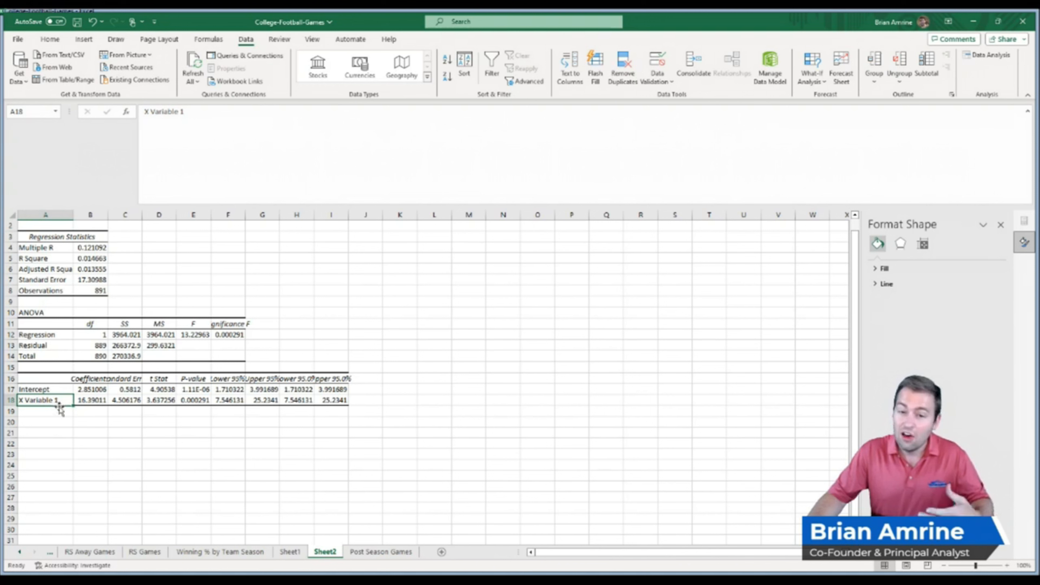
{"action": "left_click", "coordinate": [193, 390]}
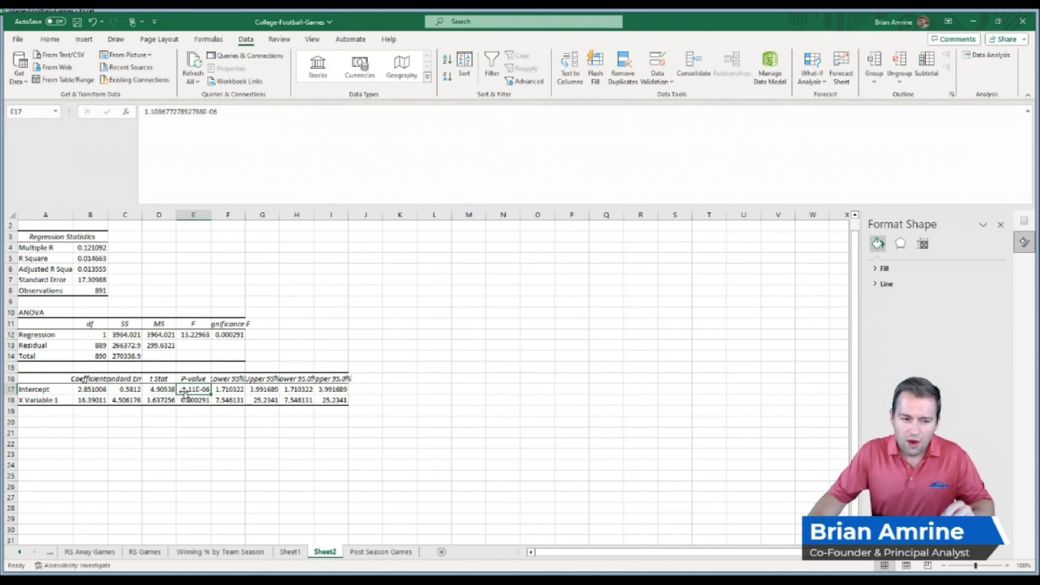
{"action": "left_click", "coordinate": [201, 402]}
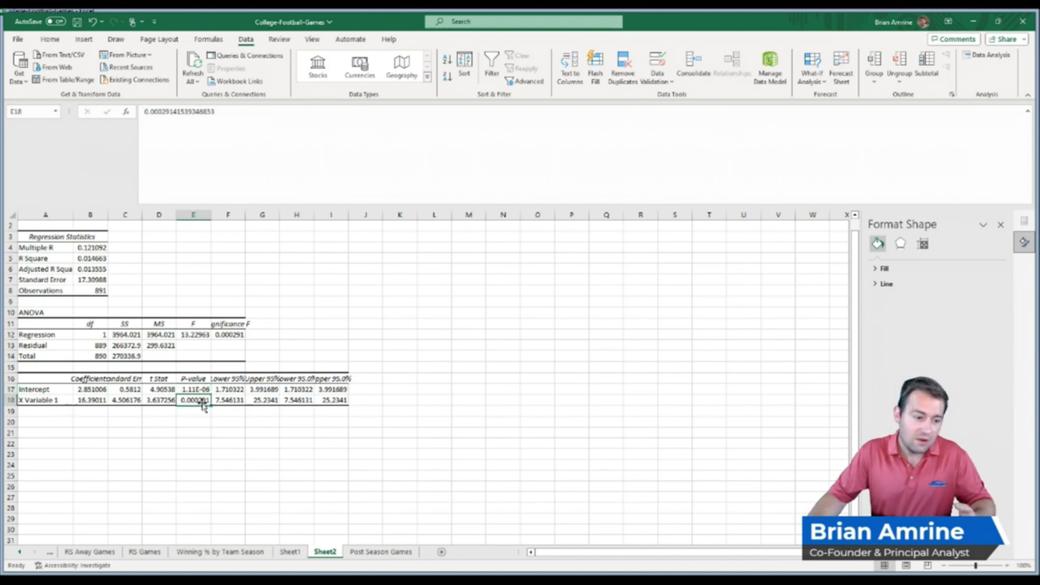